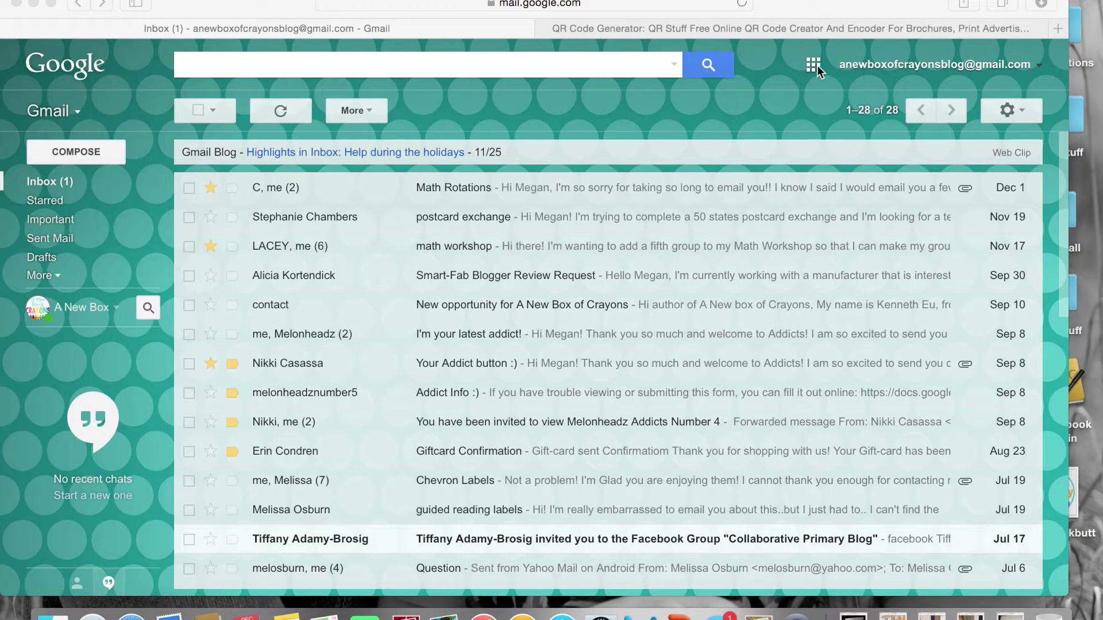
From Google Drive's New > More menu, create a blank Google Form.
left_click(817, 64)
left_click(817, 65)
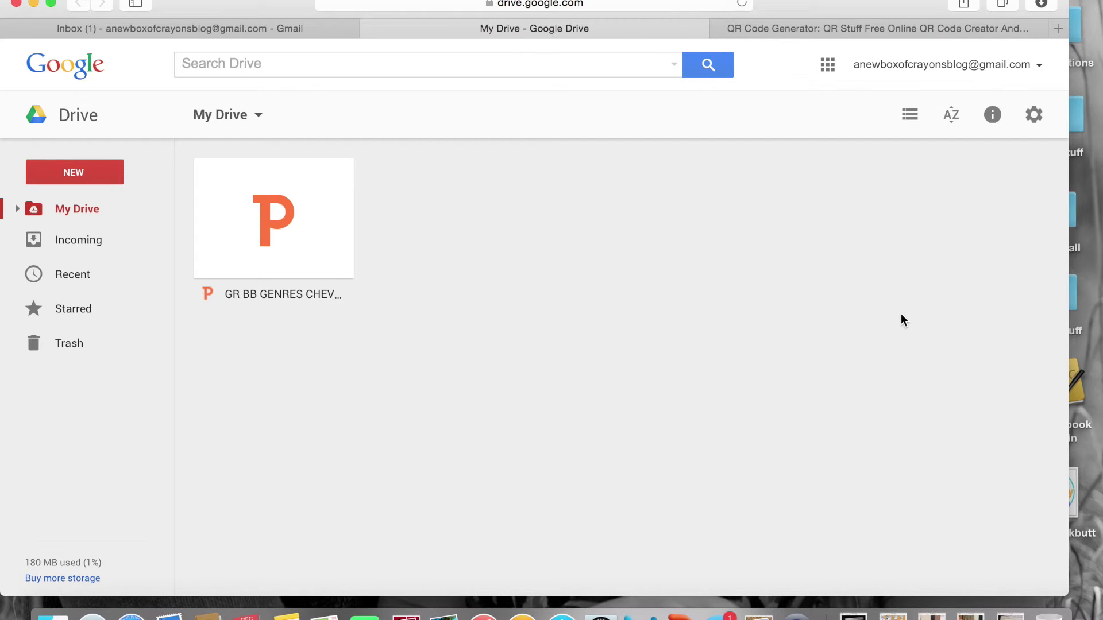
left_click(86, 174)
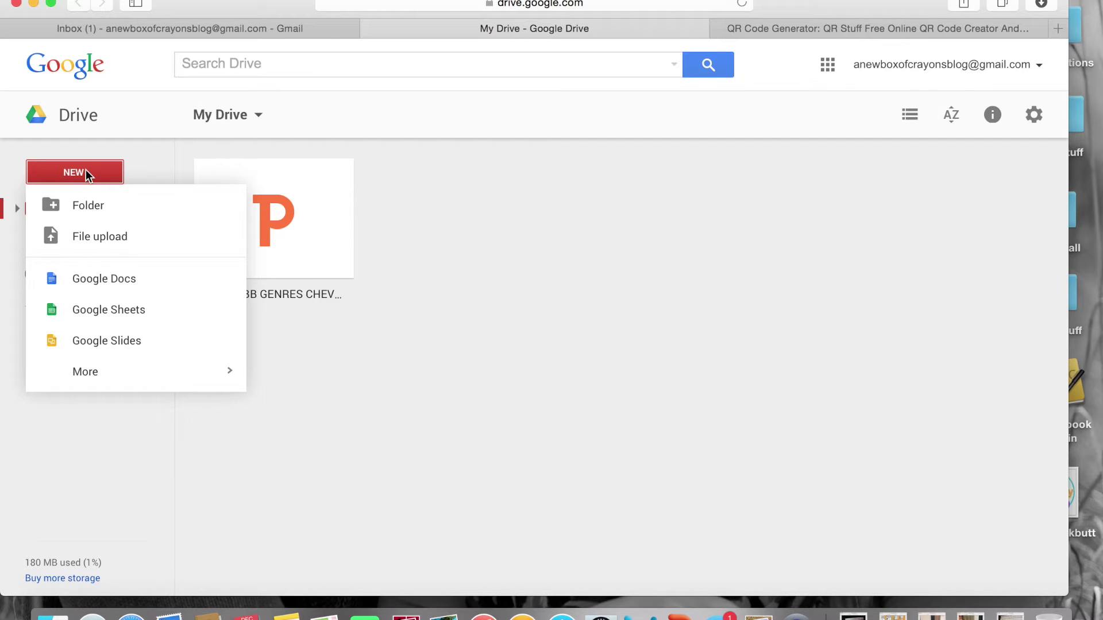
mouse_move(113, 374)
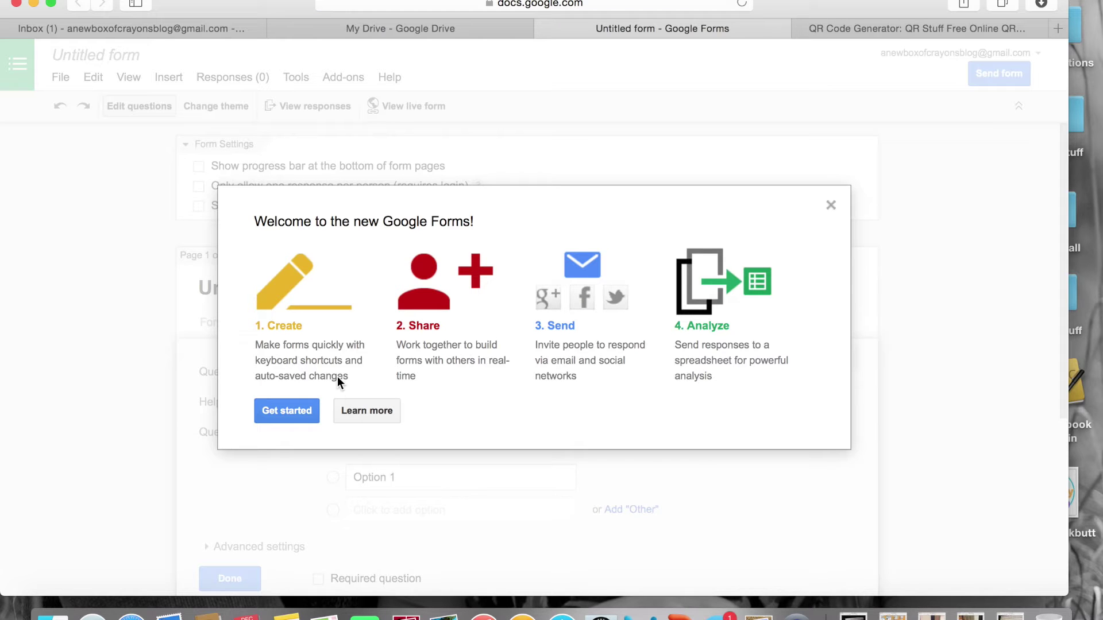
Dismiss the welcome message and retitle the form 'Bathroom Checkout'.
left_click(830, 205)
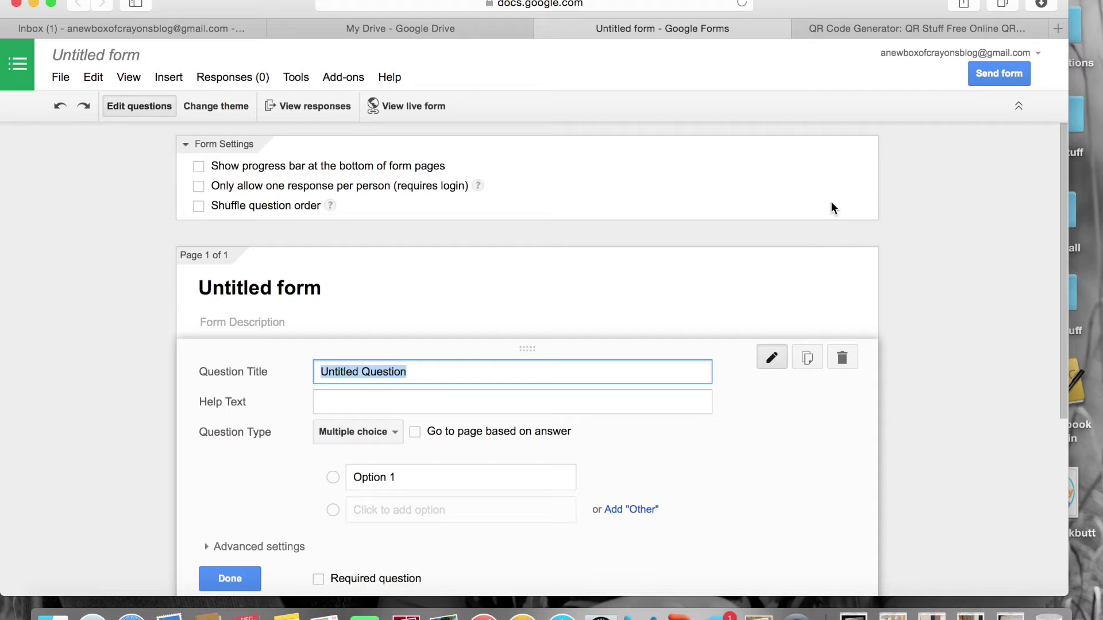
left_click(331, 287)
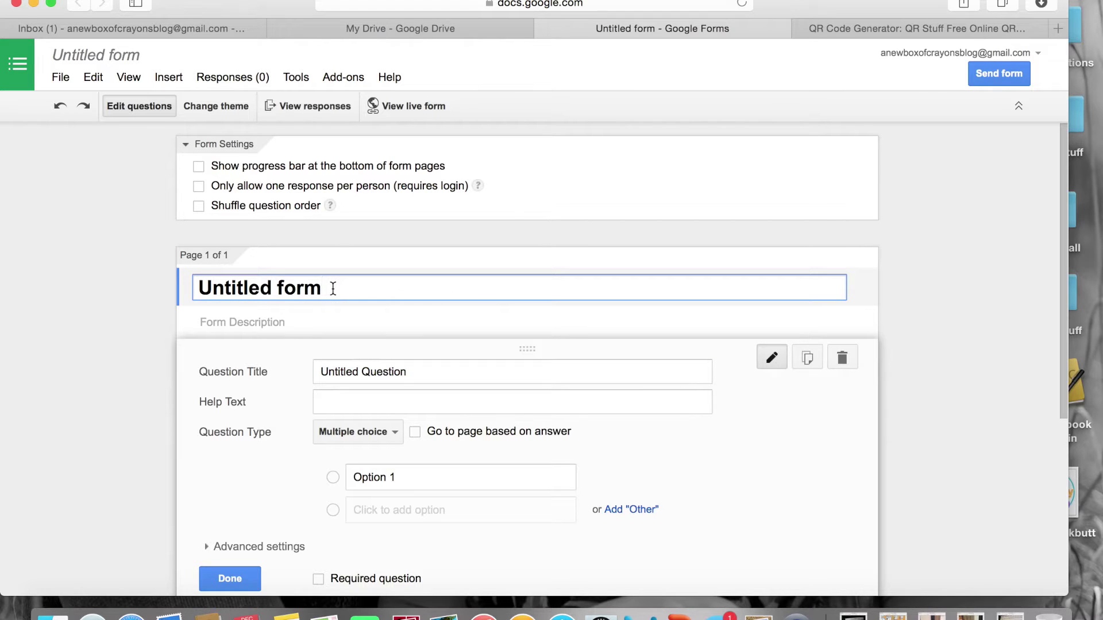
key("BackSpace")
key("BackSpace")
key("BackSpace")
key("BackSpace")
key("BackSpace")
key("BackSpace")
key("BackSpace")
key("BackSpace")
key("BackSpace")
key("BackSpace")
key("BackSpace")
key("BackSpace")
key("BackSpace")
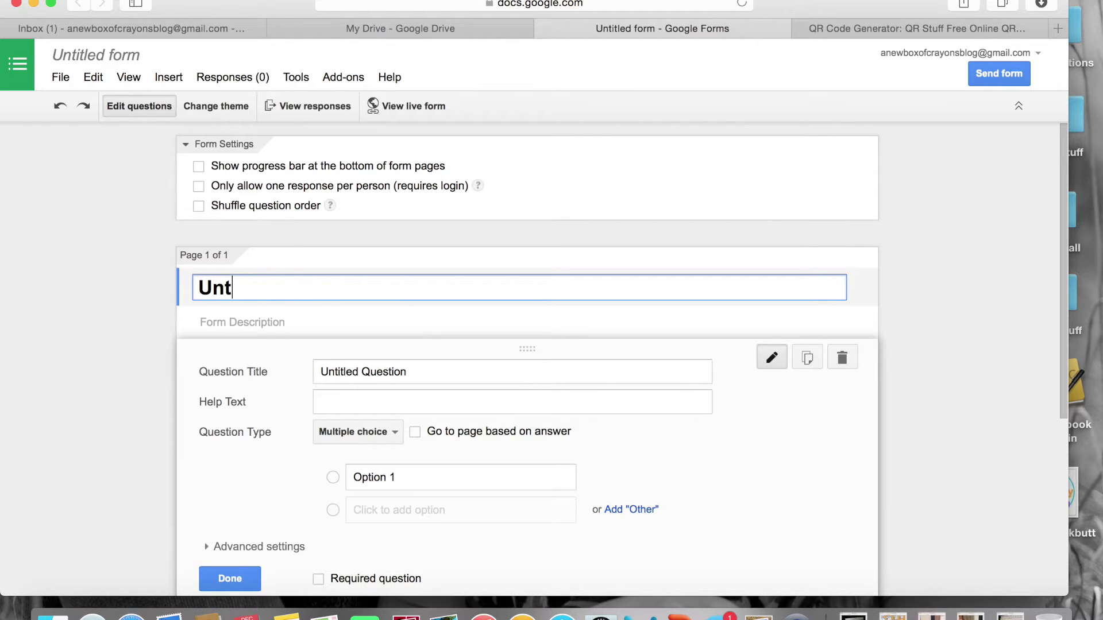
type("Bathroom Checkout")
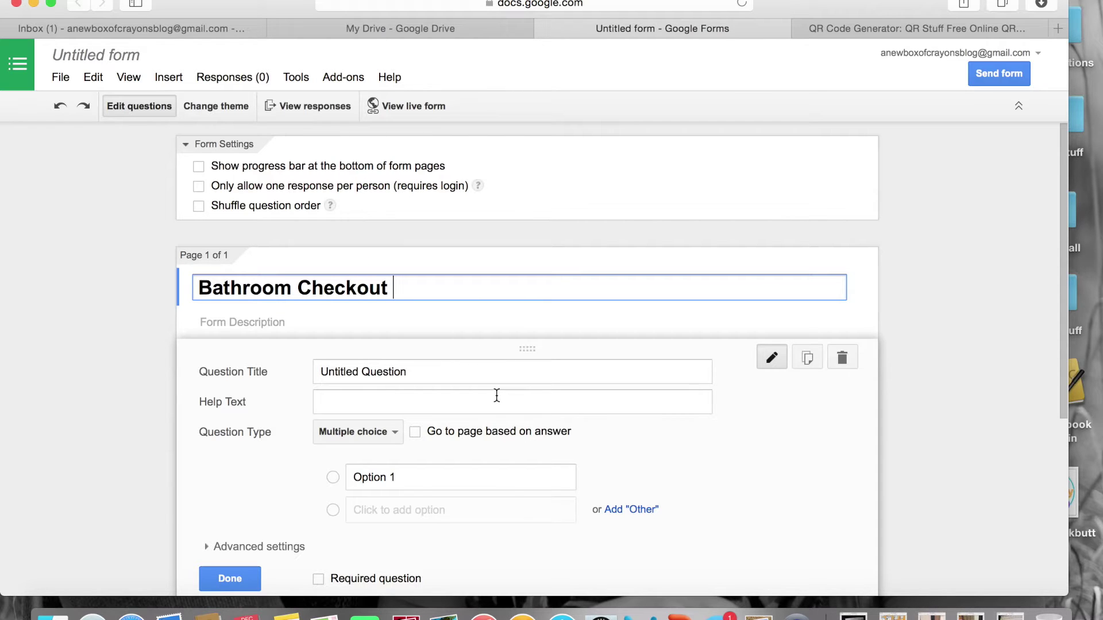
scroll(758, 507, "down", 5)
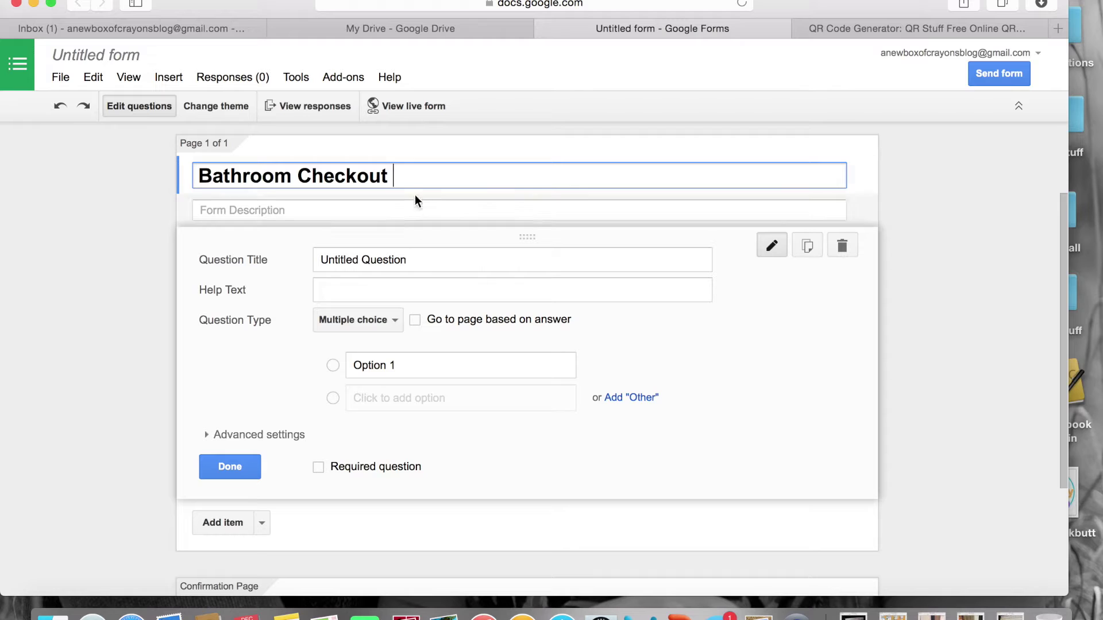
Delete the default text from the first question's title.
left_click(430, 264)
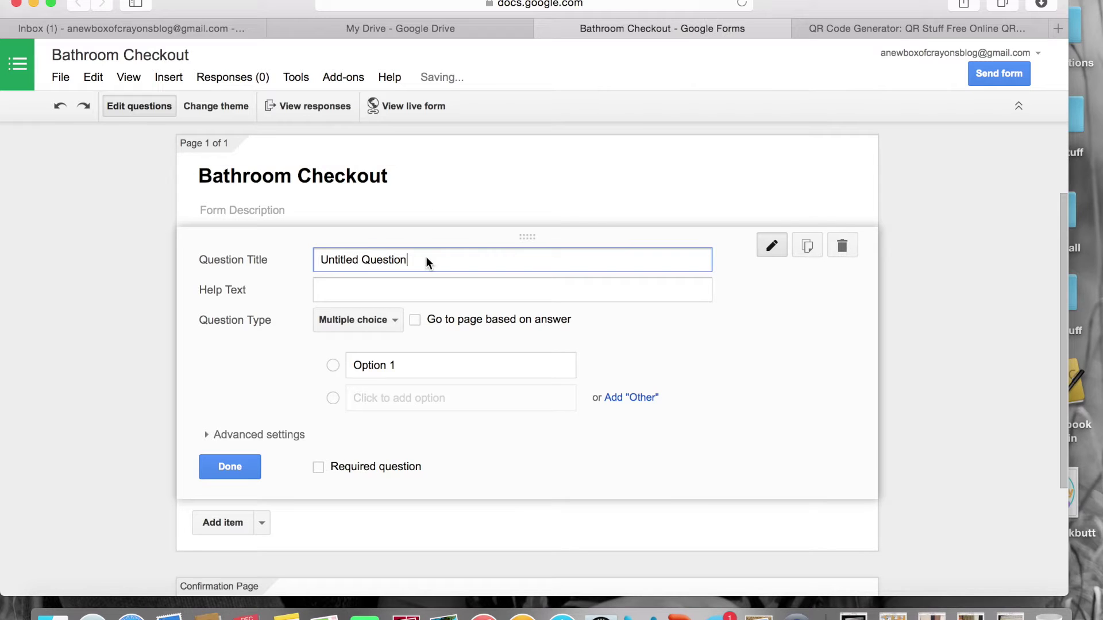
key("Right")
key("Right")
key("Right")
key("Right")
key("Right")
key("Right")
key("Right")
key("BackSpace")
key("BackSpace")
key("BackSpace")
key("BackSpace")
key("BackSpace")
key("BackSpace")
key("BackSpace")
key("BackSpace")
key("BackSpace")
key("BackSpace")
key("BackSpace")
key("BackSpace")
key("BackSpace")
key("BackSpace")
key("BackSpace")
key("BackSpace")
key("BackSpace")
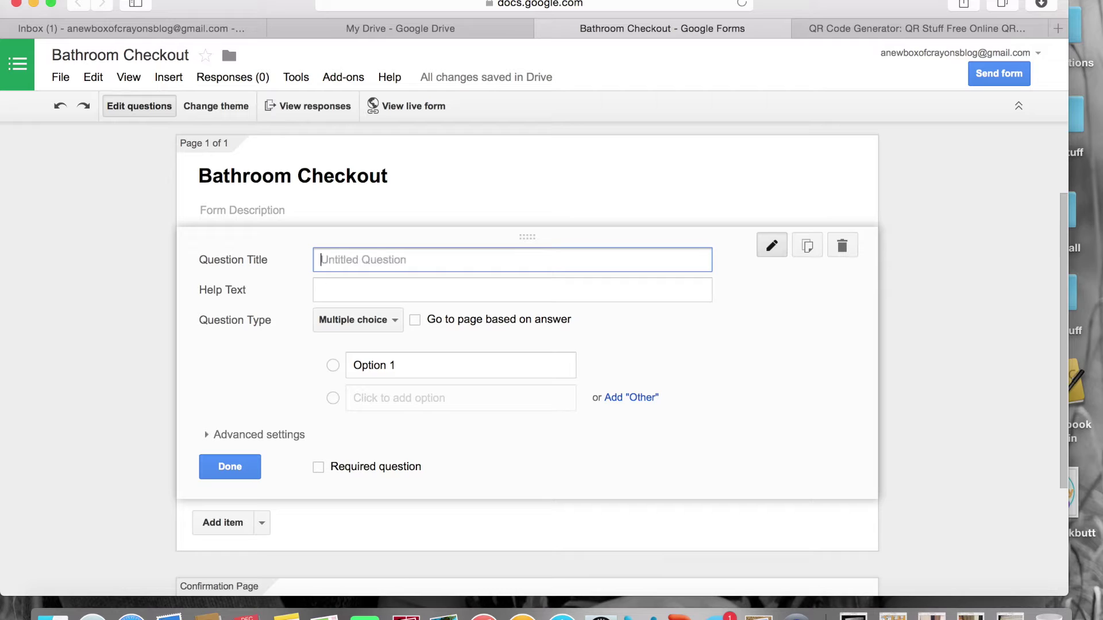
Title the first question 'Find your name' and bring up the question-type choices.
type("Find your name")
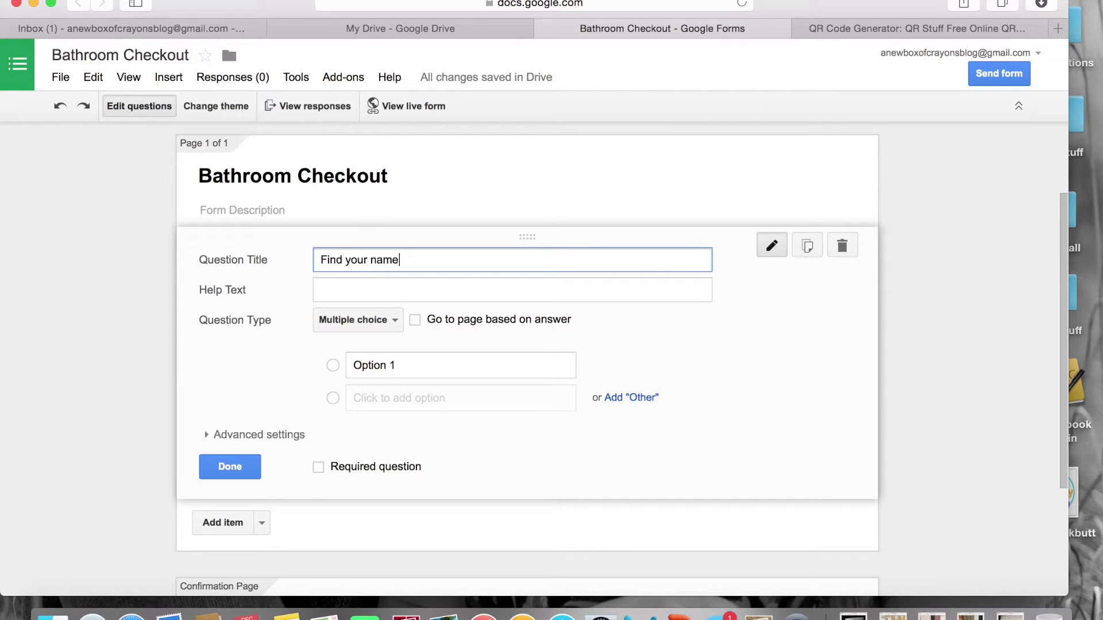
left_click(394, 332)
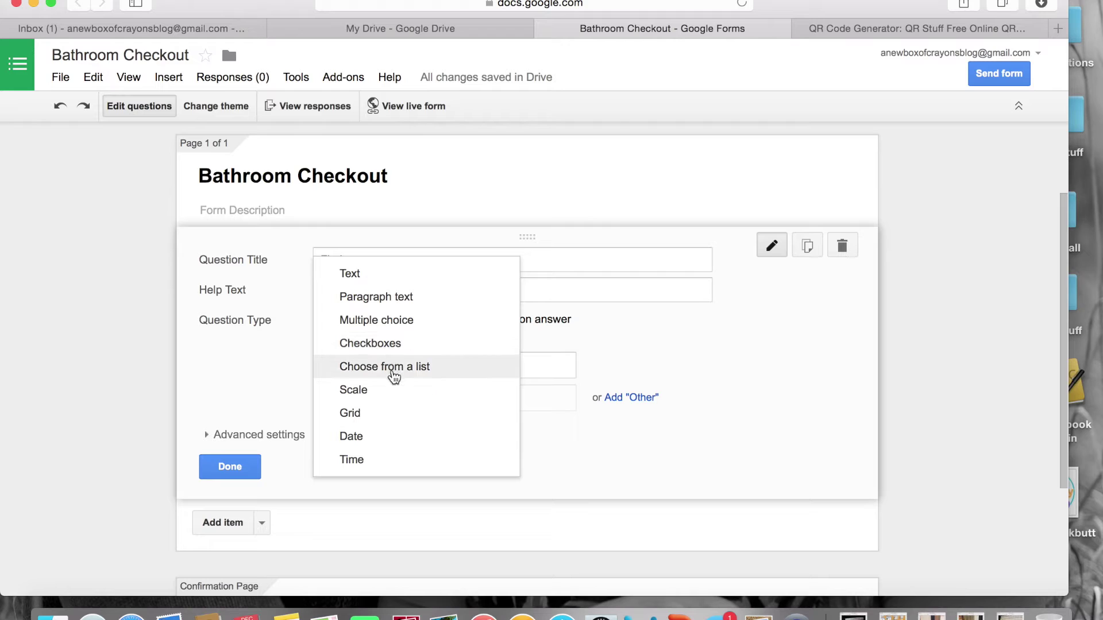
Make it a Choose from a list question with options Megan and Molly.
left_click(394, 375)
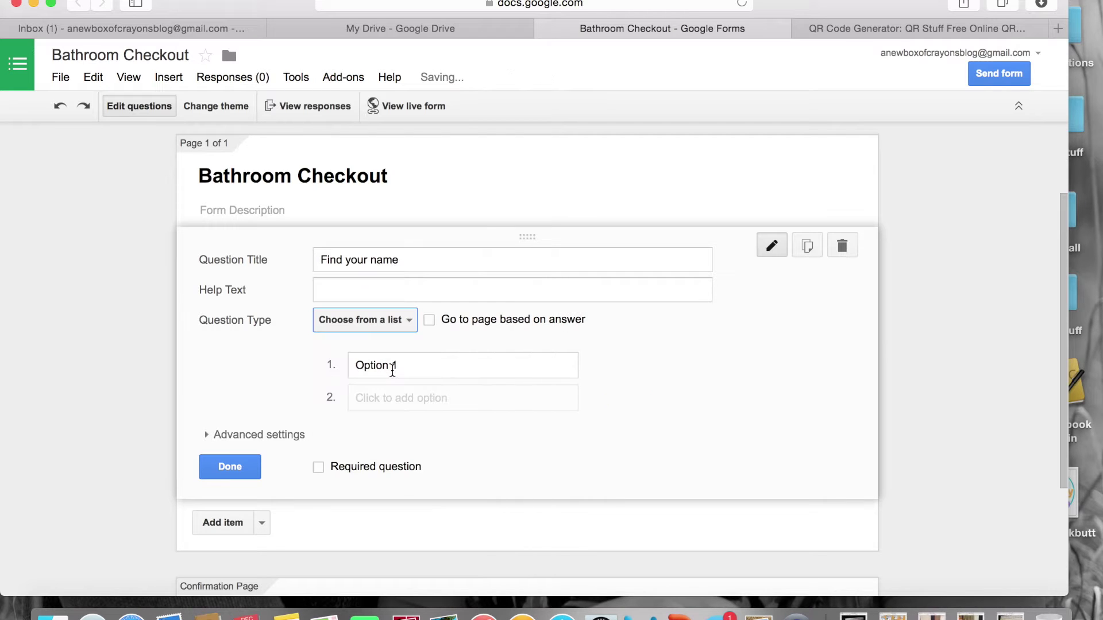
left_click(409, 366)
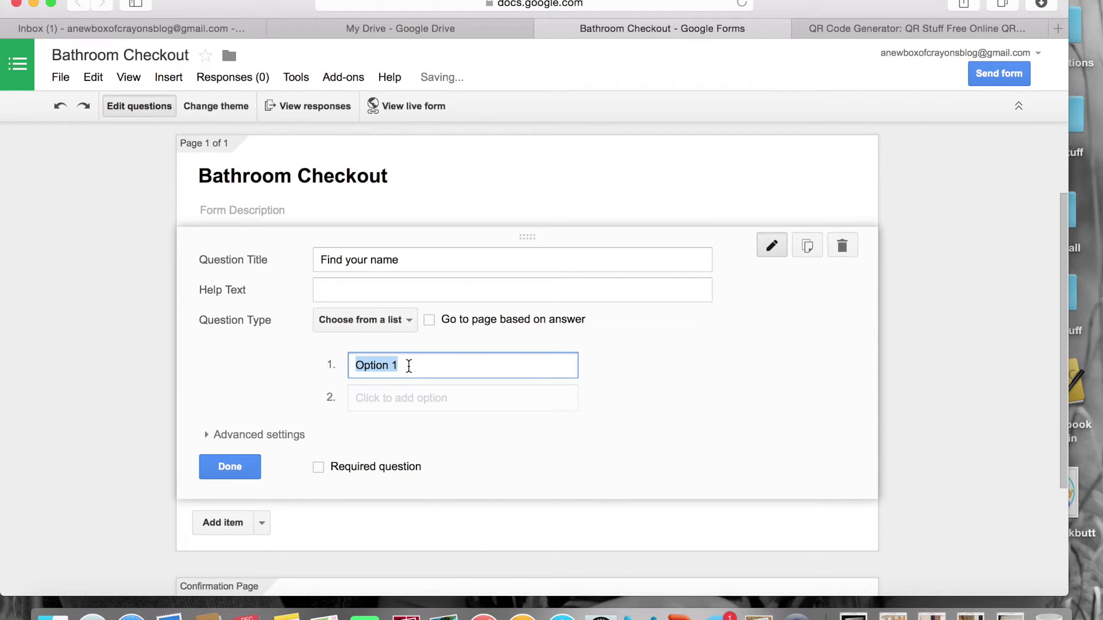
type("Megan")
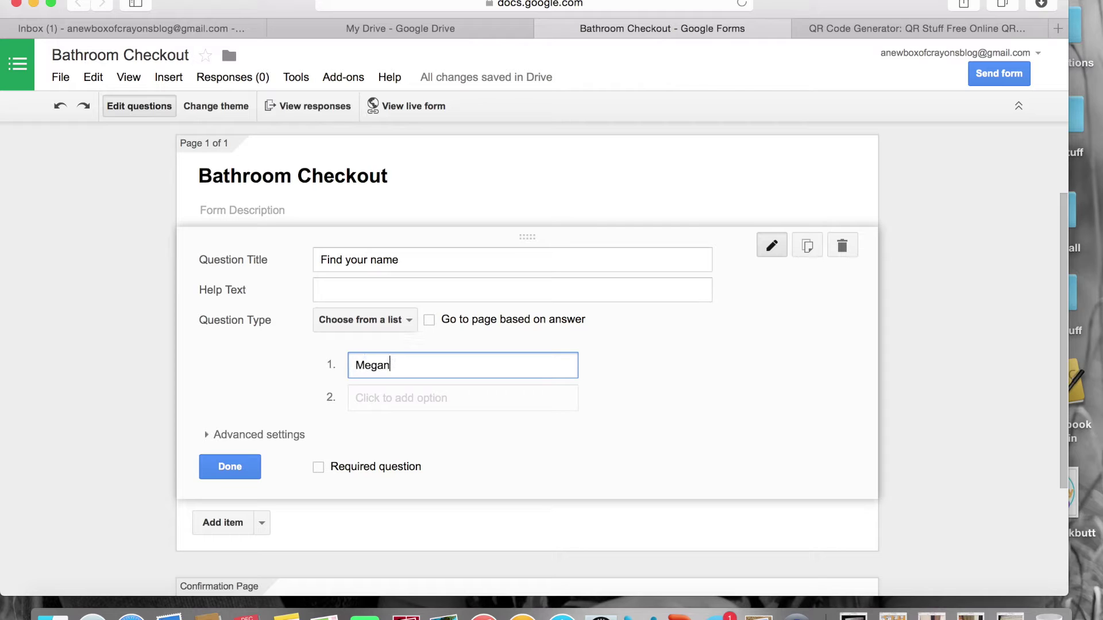
left_click(462, 398)
type("m")
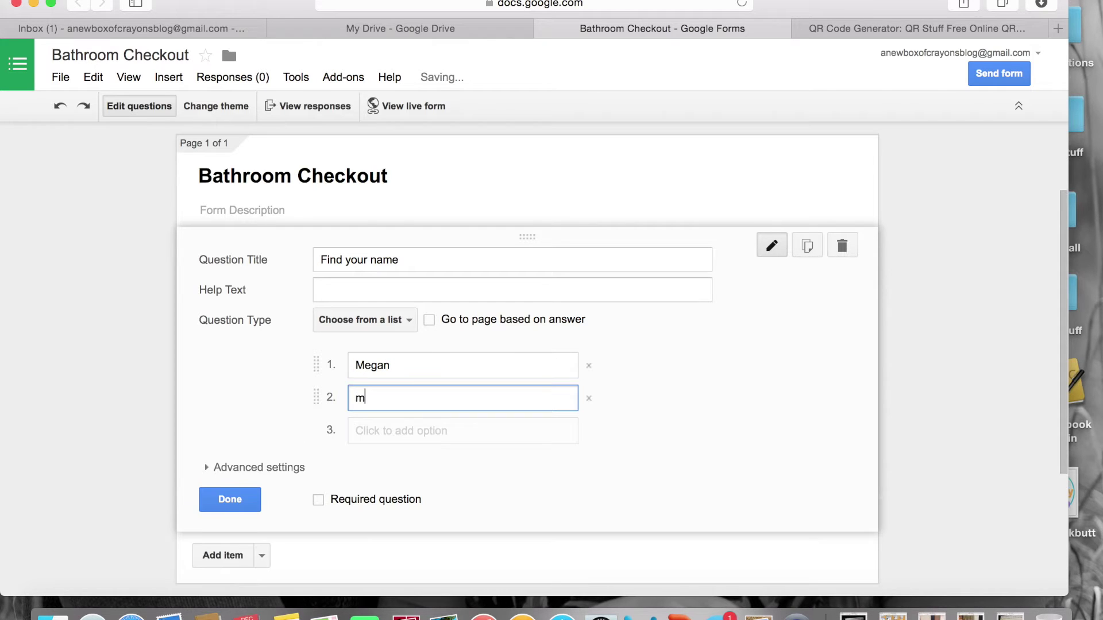
key("BackSpace")
type("M")
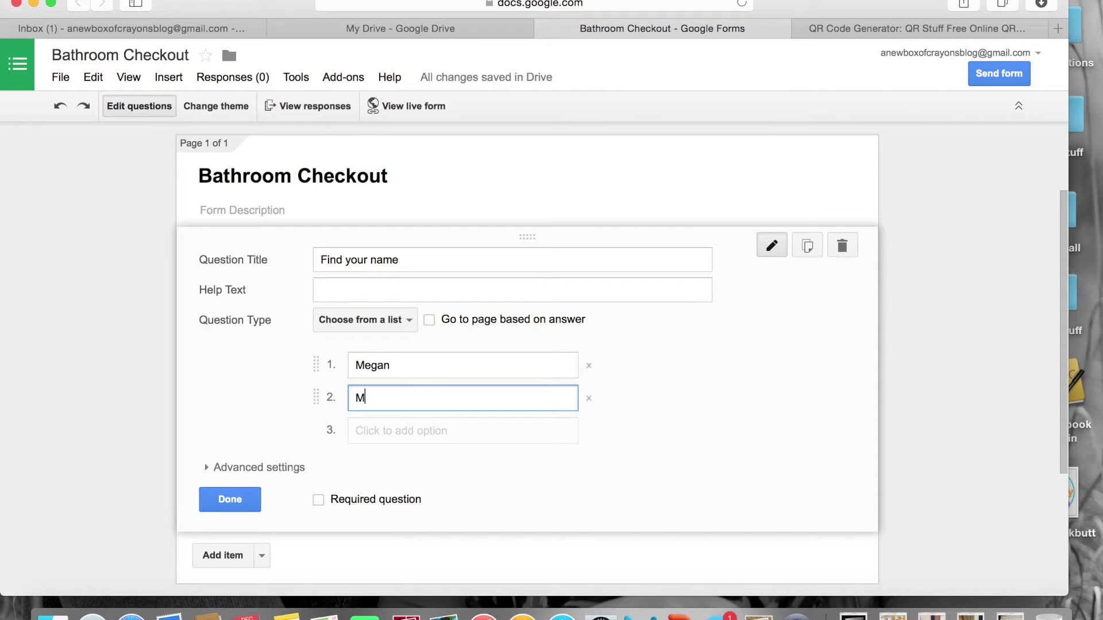
type("olly")
Add Kyle, Jenna and Dan as further list options.
key("Return")
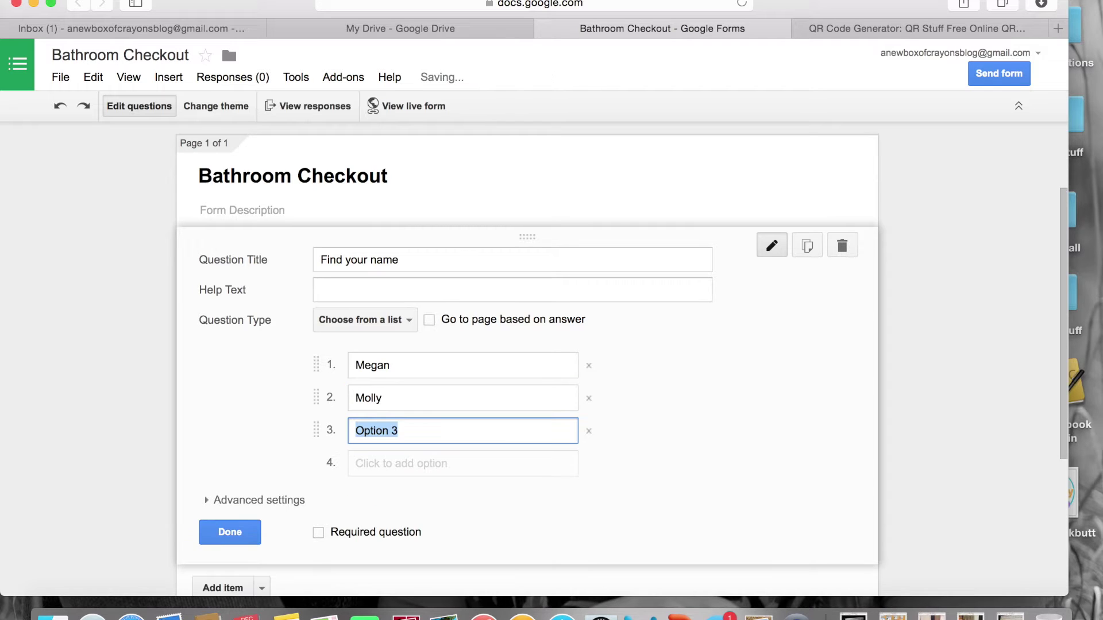
type("Kyle")
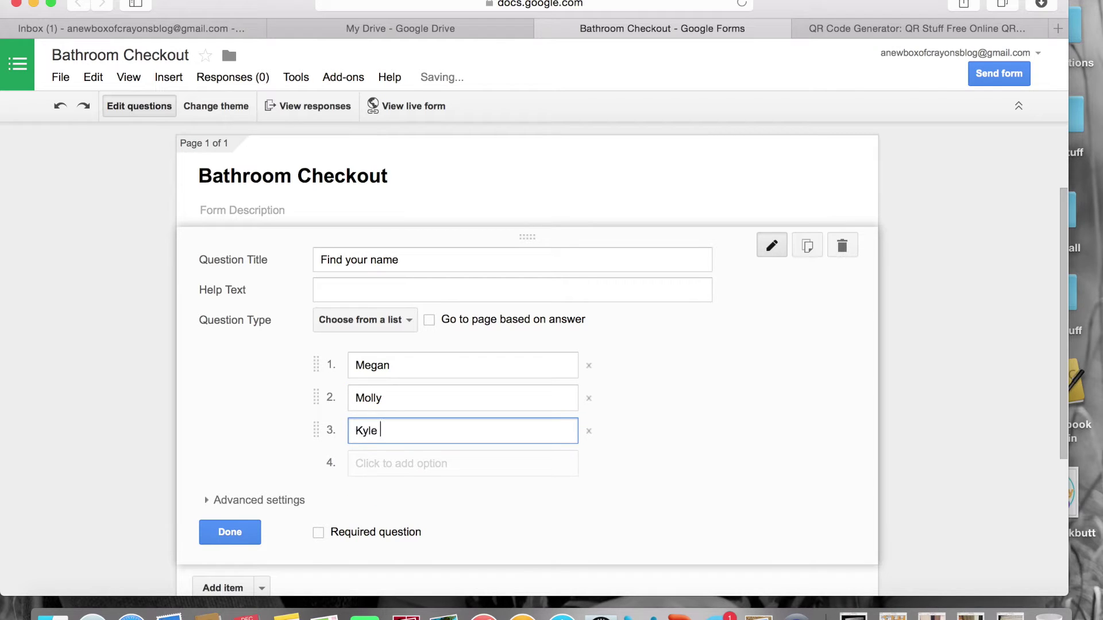
key("Return")
type("Jenna")
key("Return")
type("Dan")
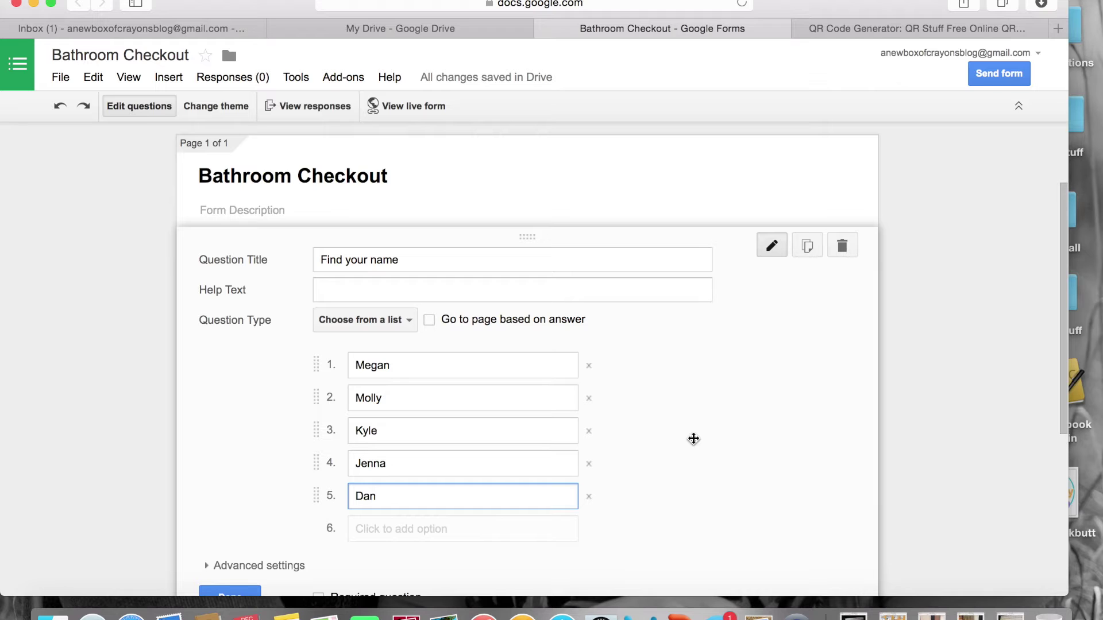
scroll(693, 439, "down", 5)
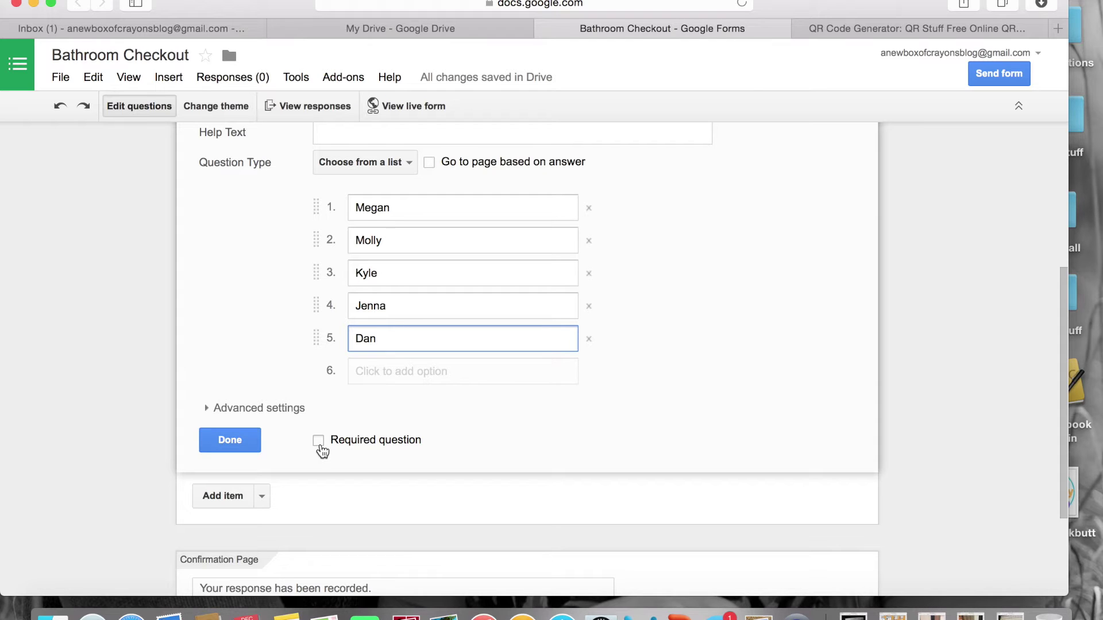
Mark the 'Find your name' question required and close it for editing.
left_click(319, 442)
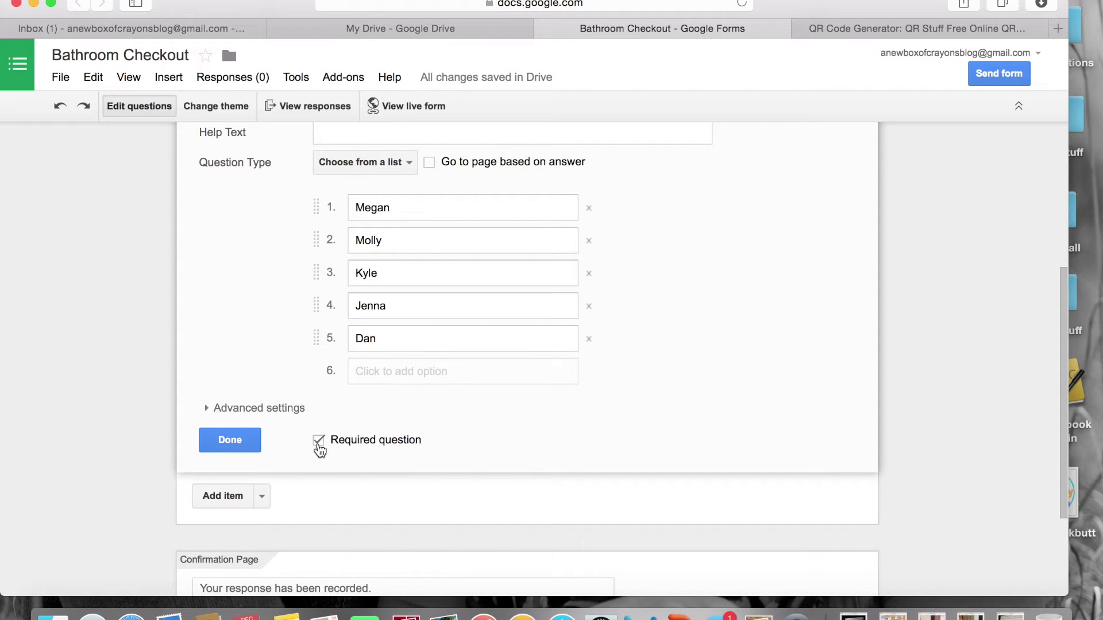
left_click(237, 444)
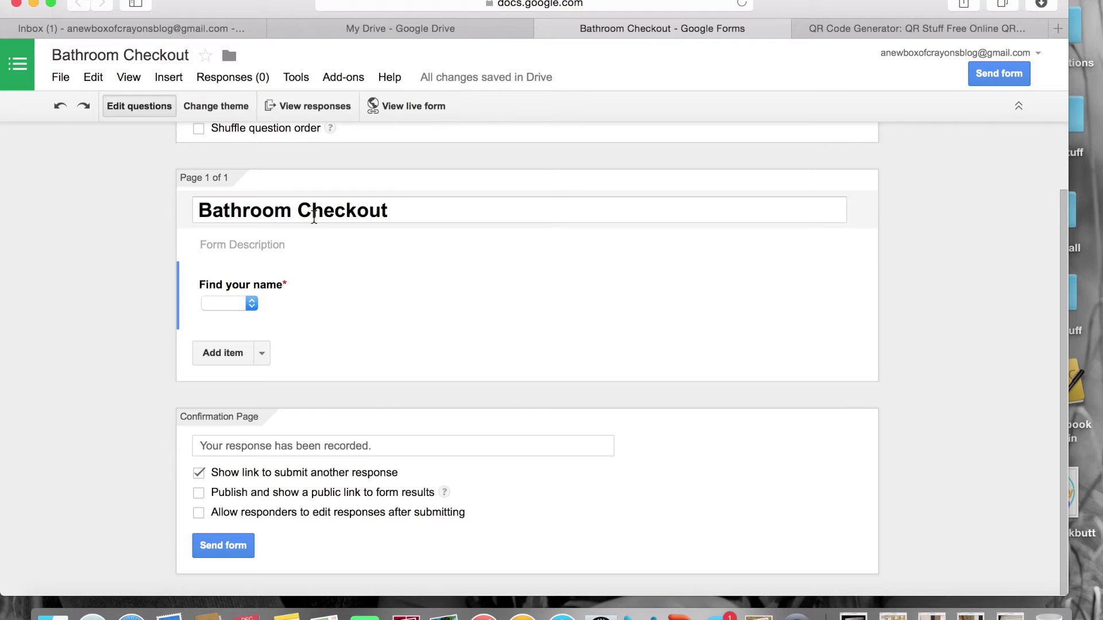
Apply the Classic Ornamental theme to the form, after trying City Skyline.
left_click(209, 114)
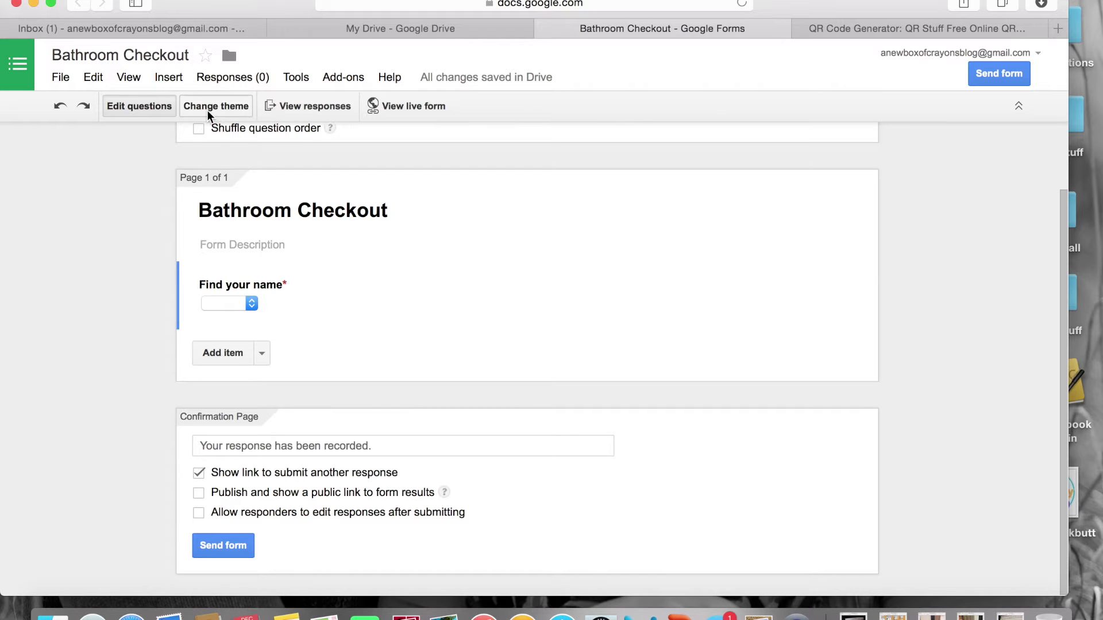
scroll(970, 489, "down", 10)
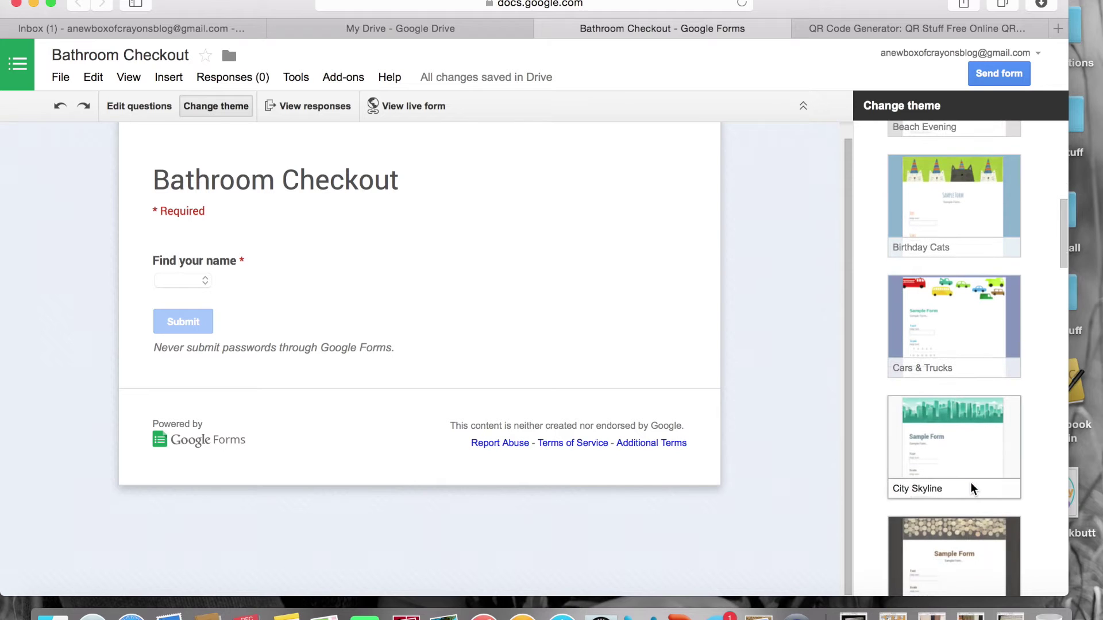
left_click(963, 456)
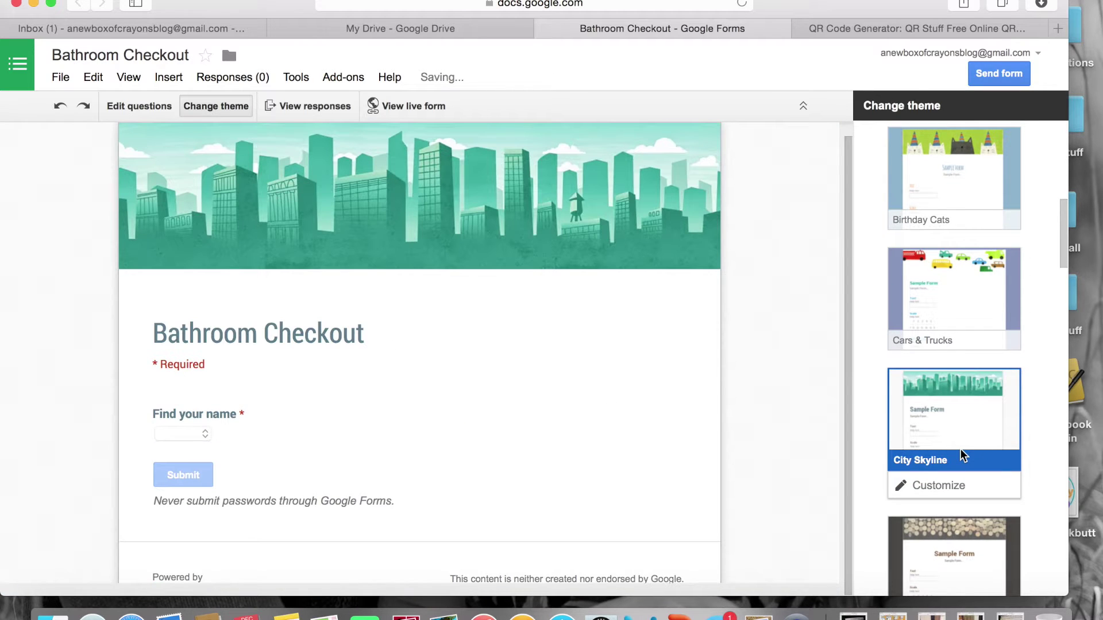
scroll(964, 455, "down", 2)
left_click(963, 455)
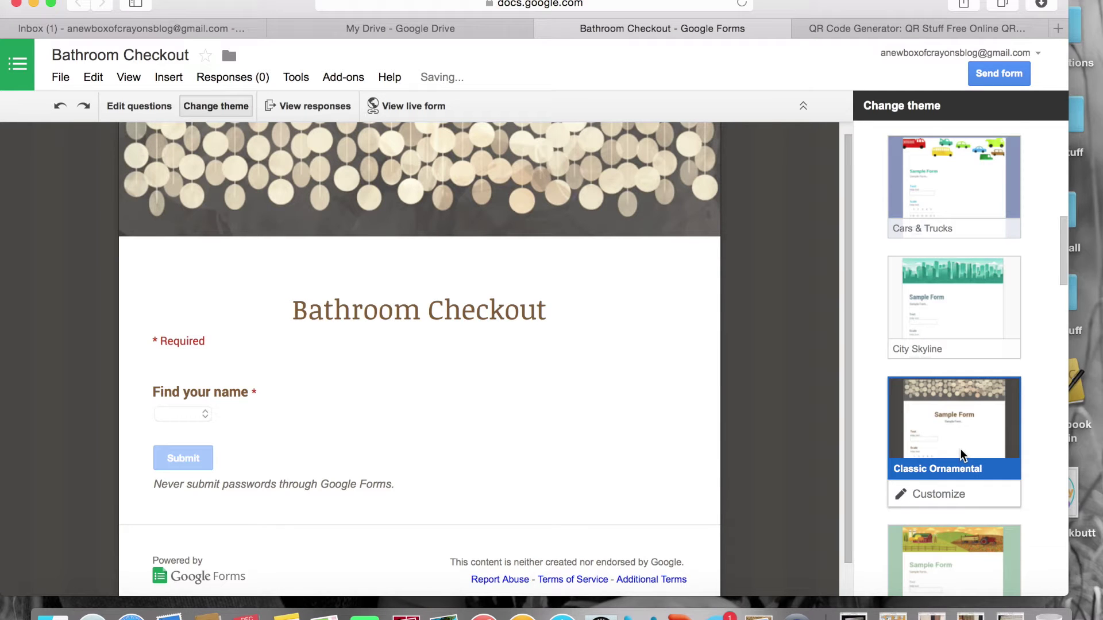
scroll(961, 454, "down", 8)
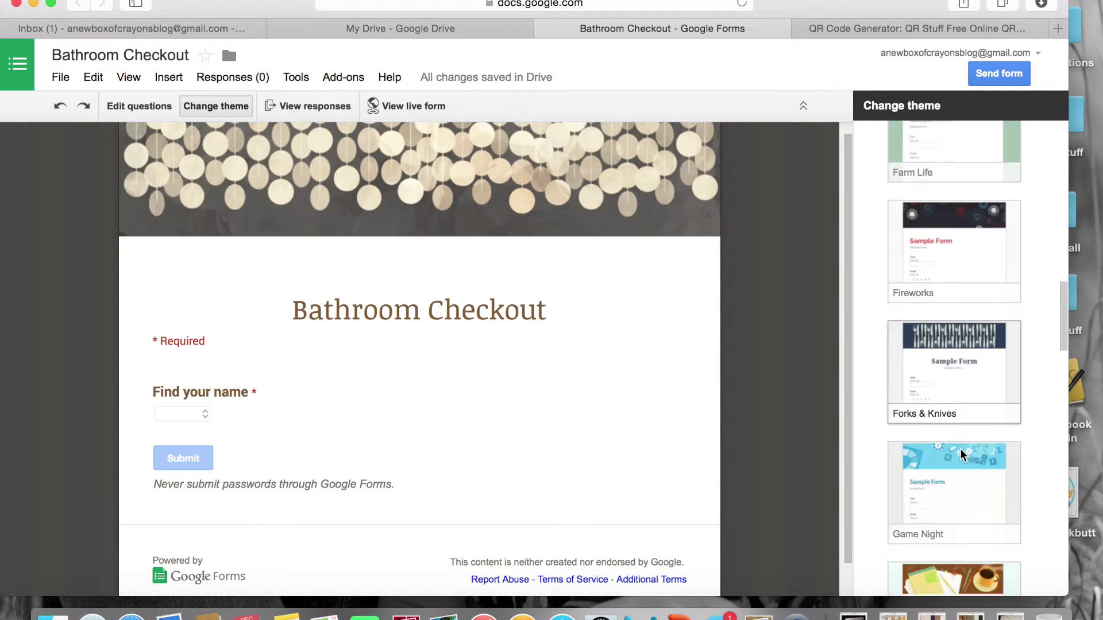
scroll(961, 454, "down", 10)
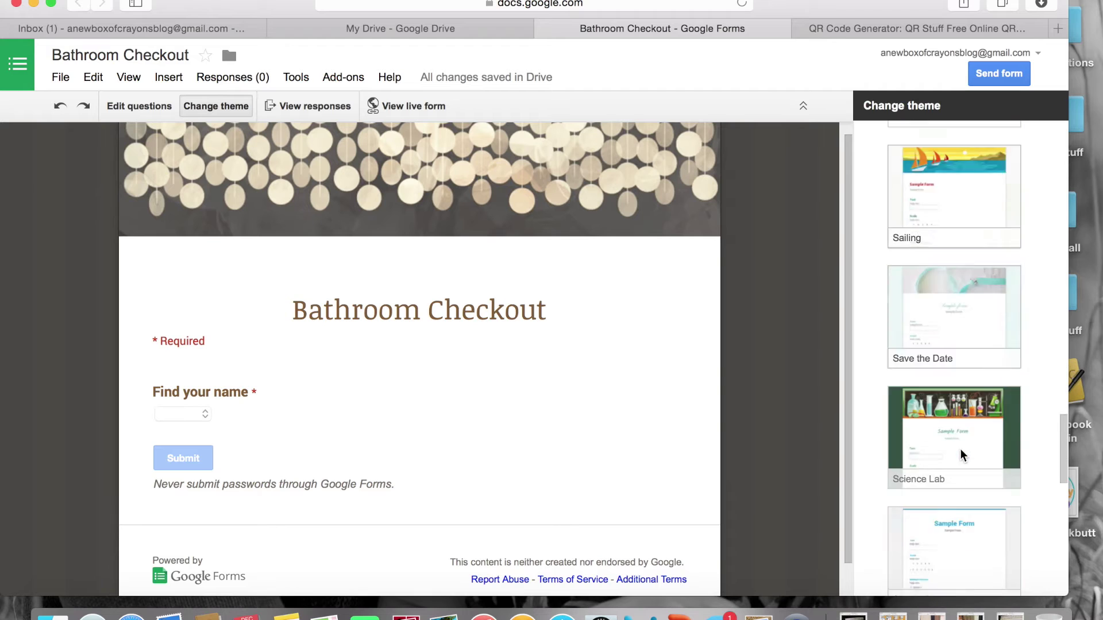
scroll(964, 455, "down", 10)
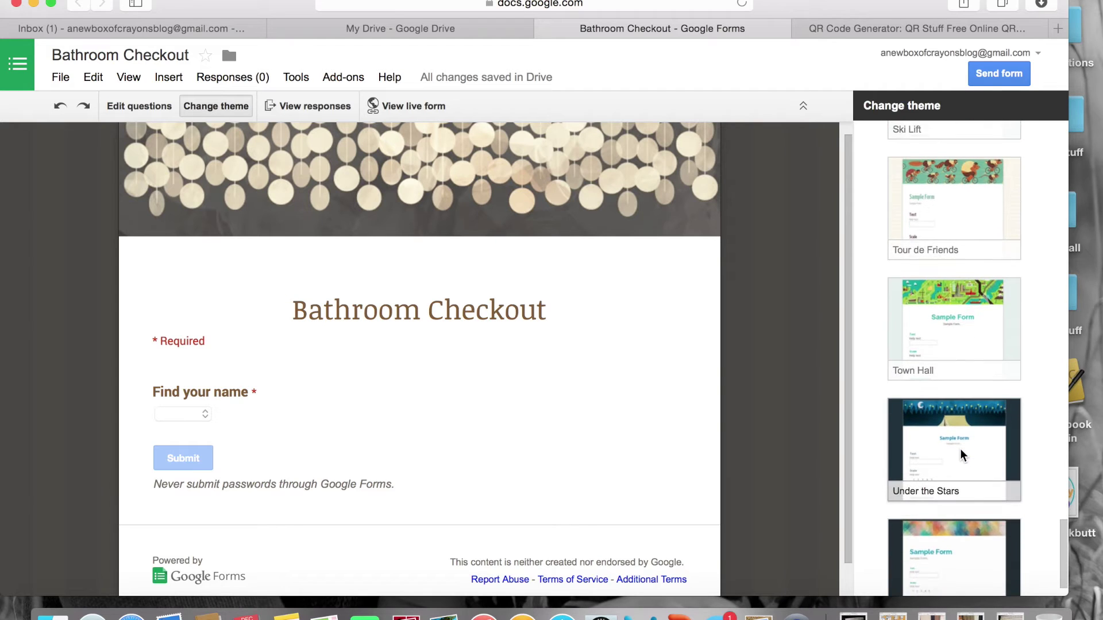
scroll(963, 455, "down", 2)
scroll(963, 455, "up", 20)
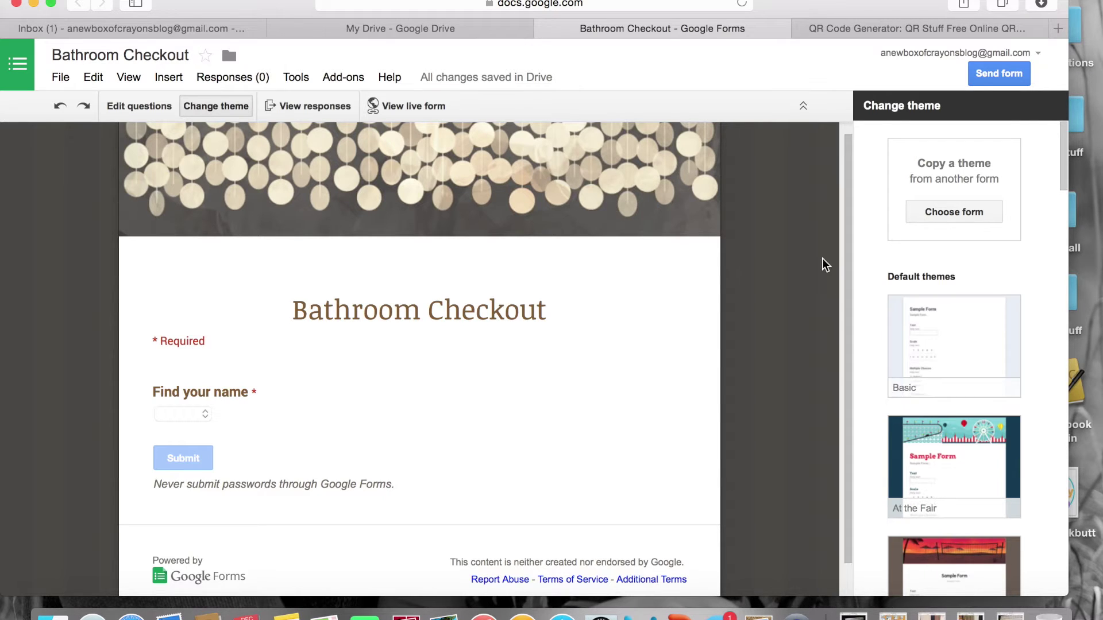
Collapse and restore the header bars, then view the live form in a new tab.
left_click(802, 112)
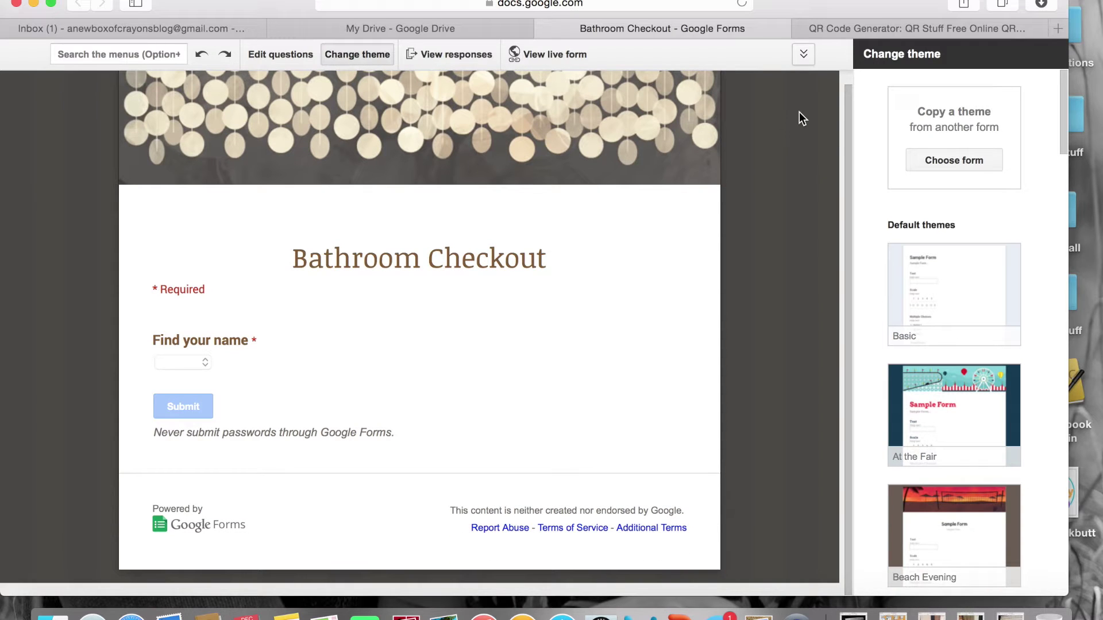
left_click(804, 54)
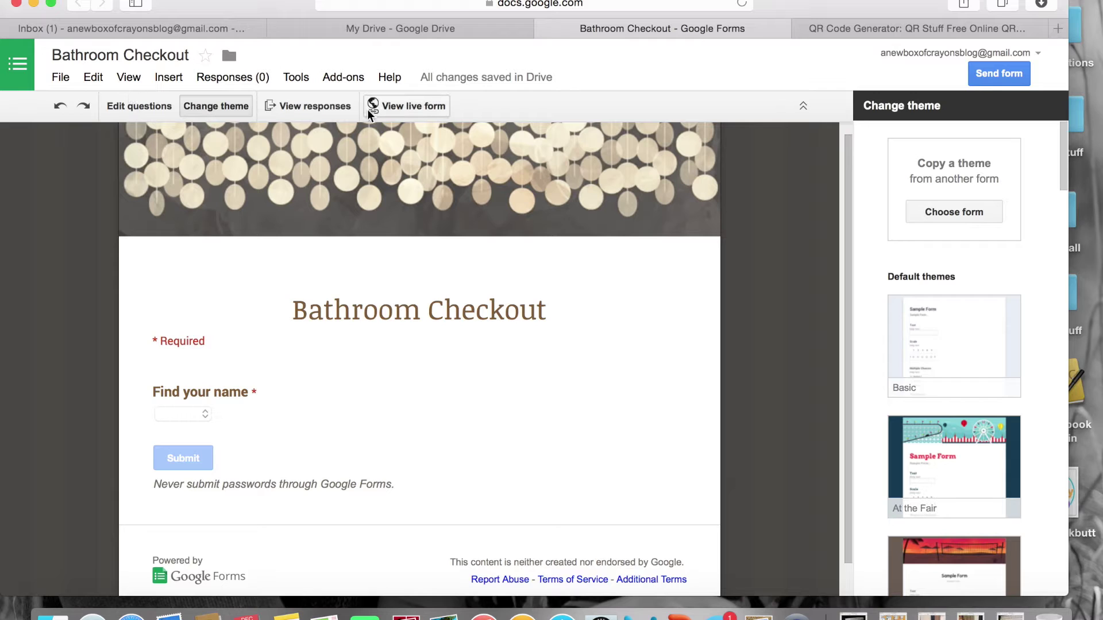
left_click(428, 109)
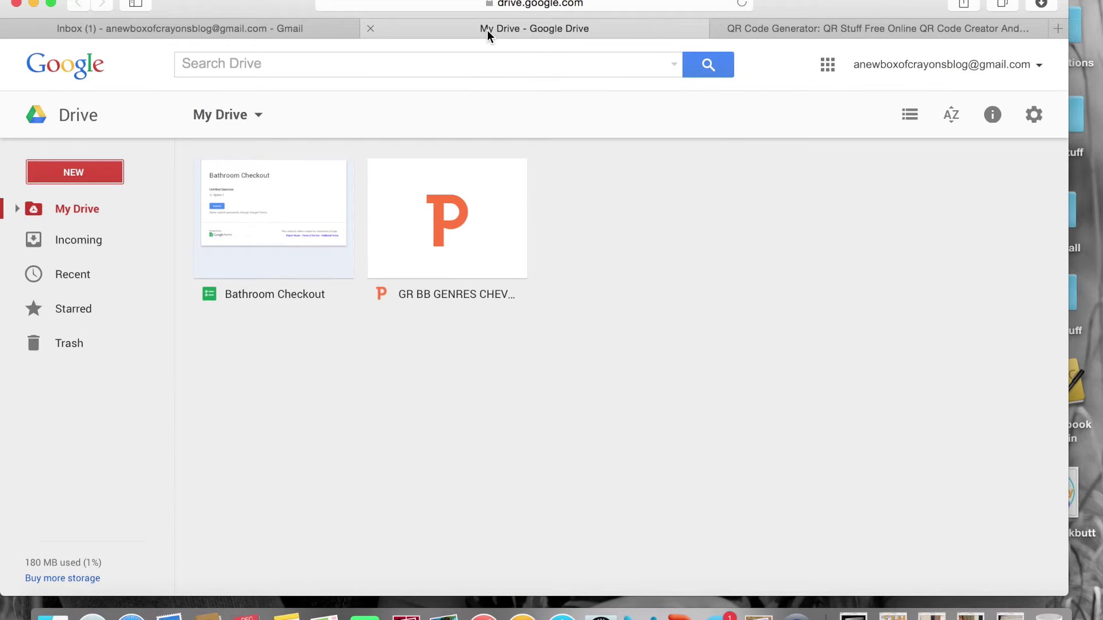
Open the Bathroom Checkout form from Drive and dismiss the welcome message.
left_click(280, 202)
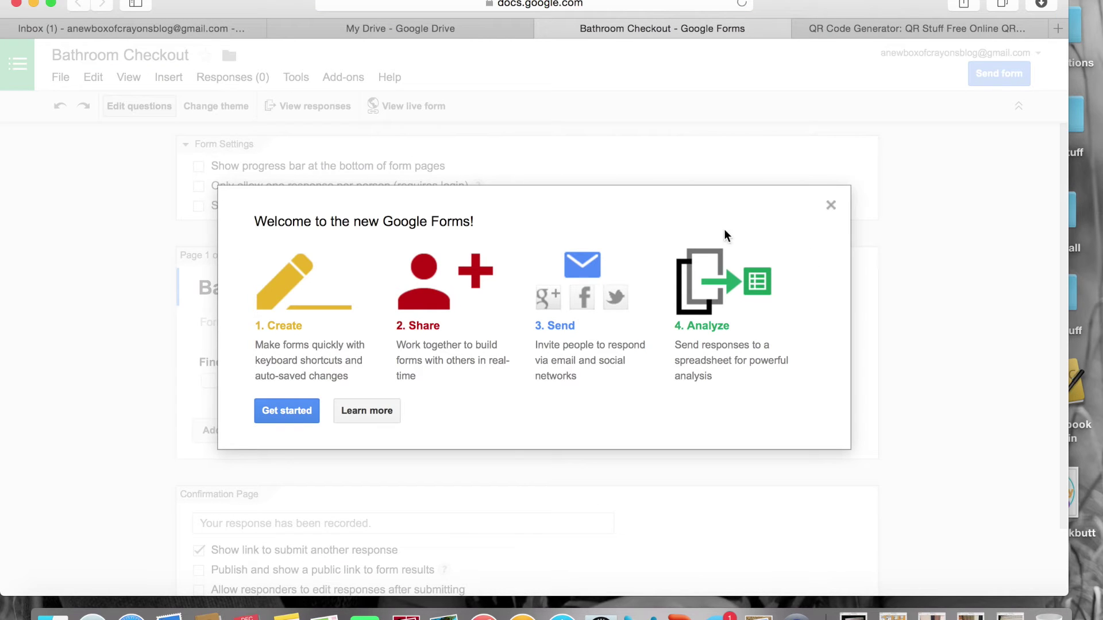
left_click(830, 205)
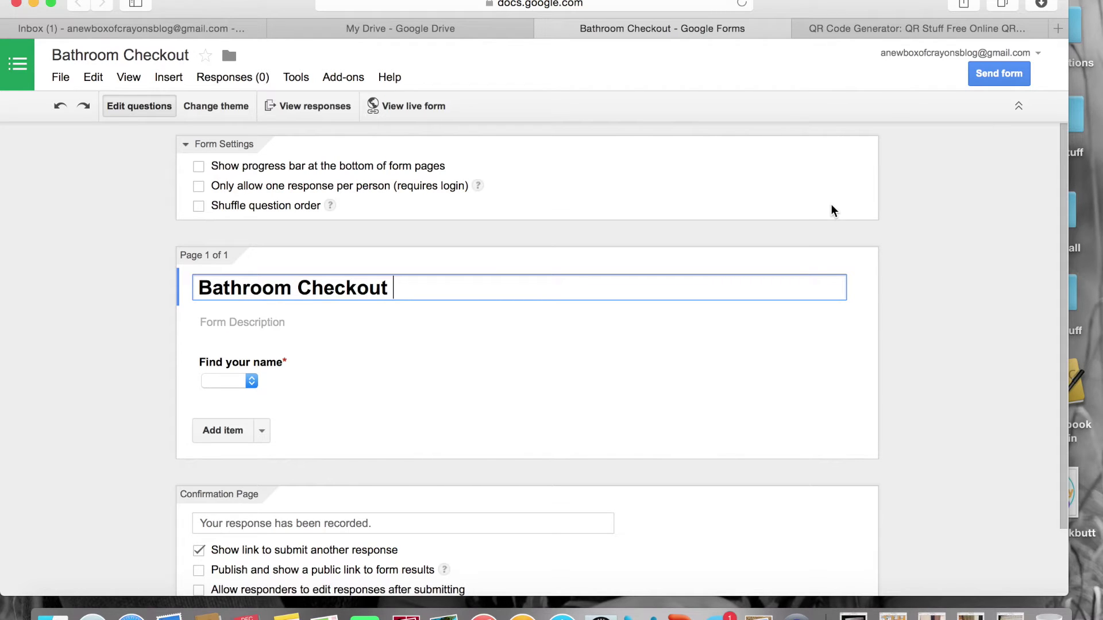
Store responses in a new 'Bathroom Checkout (Responses)' spreadsheet, then go to Google Drive.
left_click(303, 109)
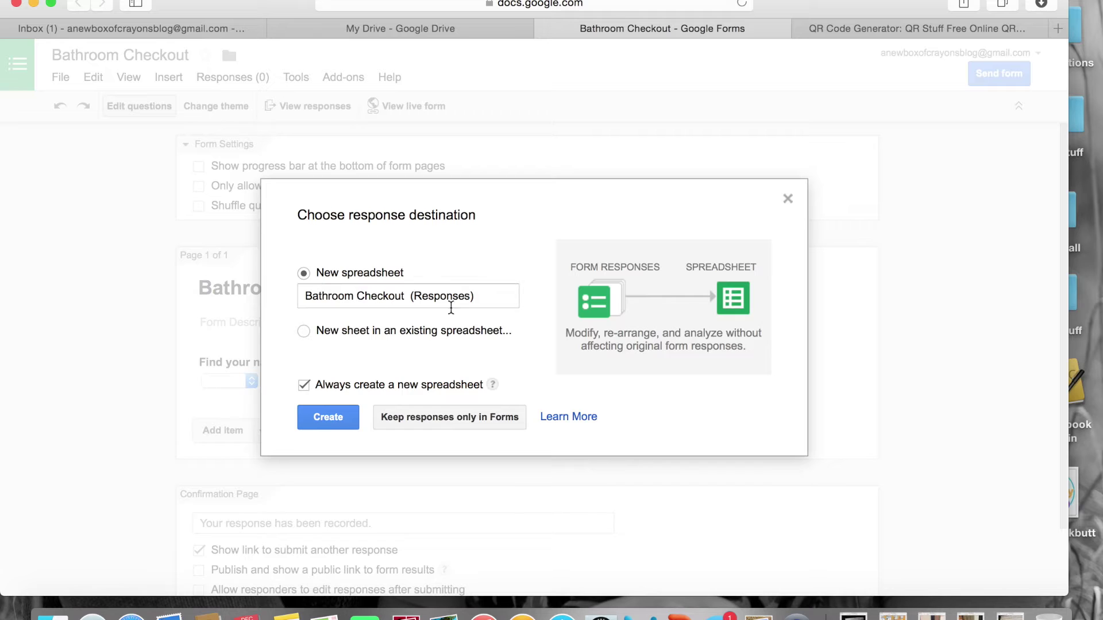
left_click(328, 417)
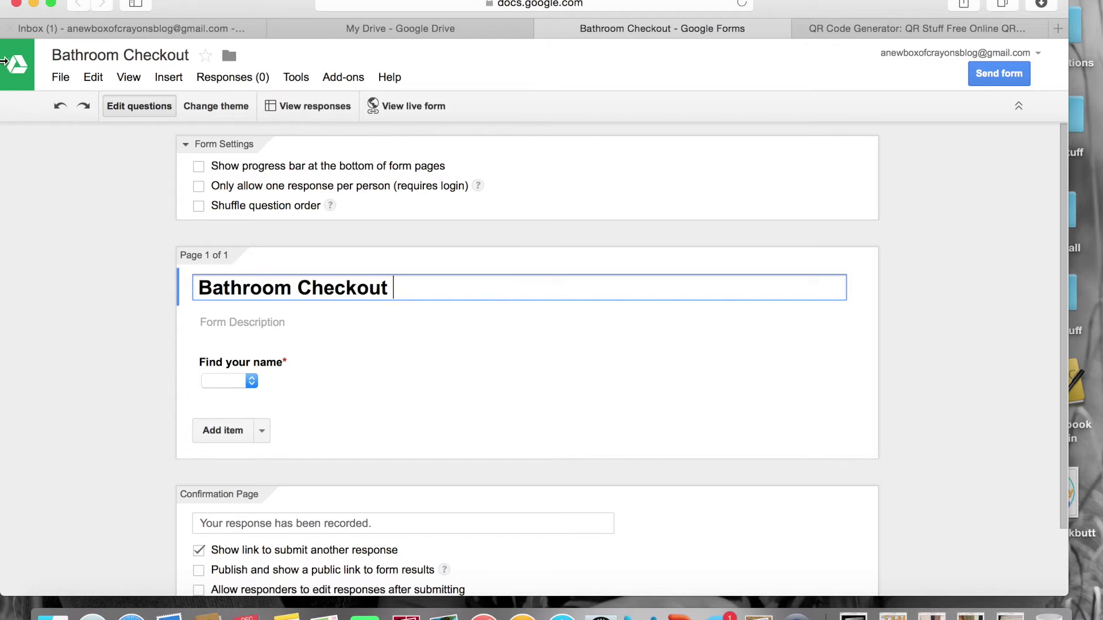
left_click(18, 72)
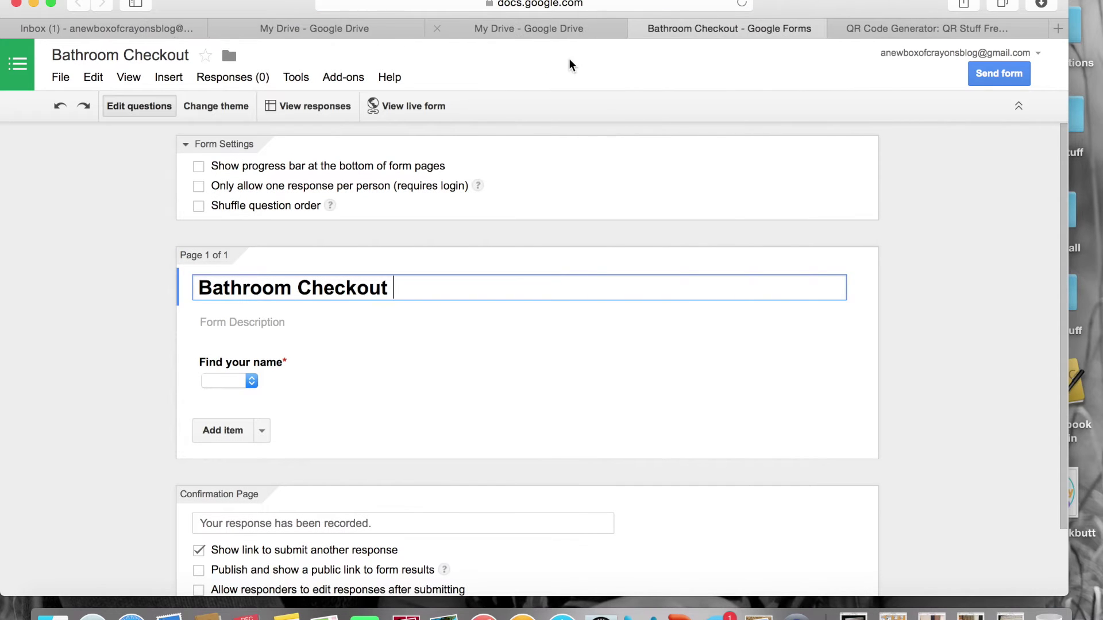
Open the live form, copy its web address, and switch to the QR code generator.
left_click(402, 109)
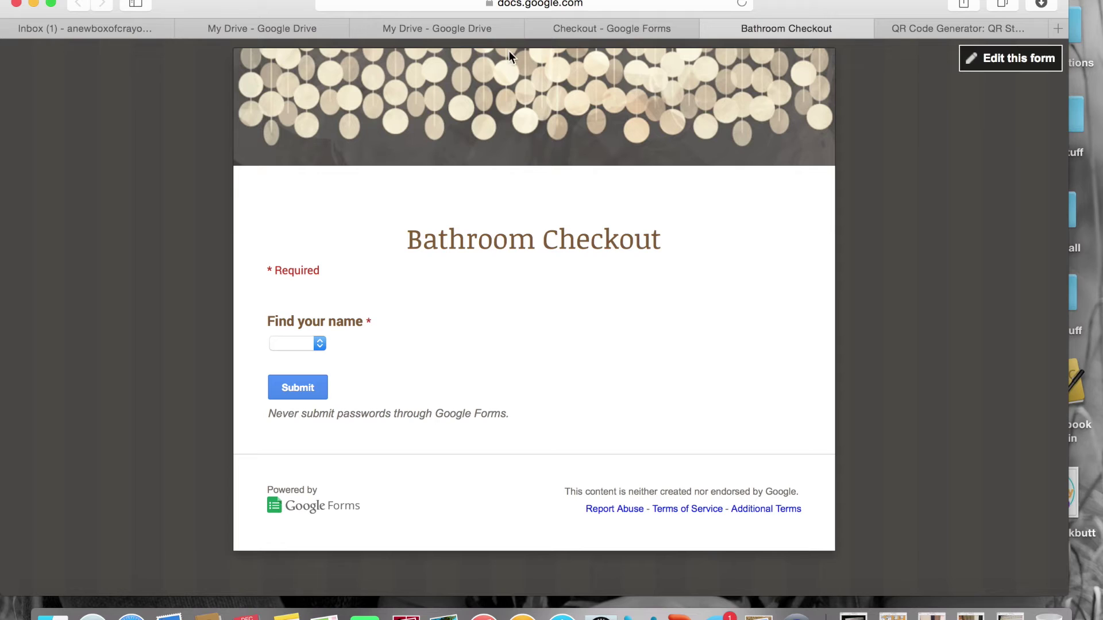
left_click(577, 6)
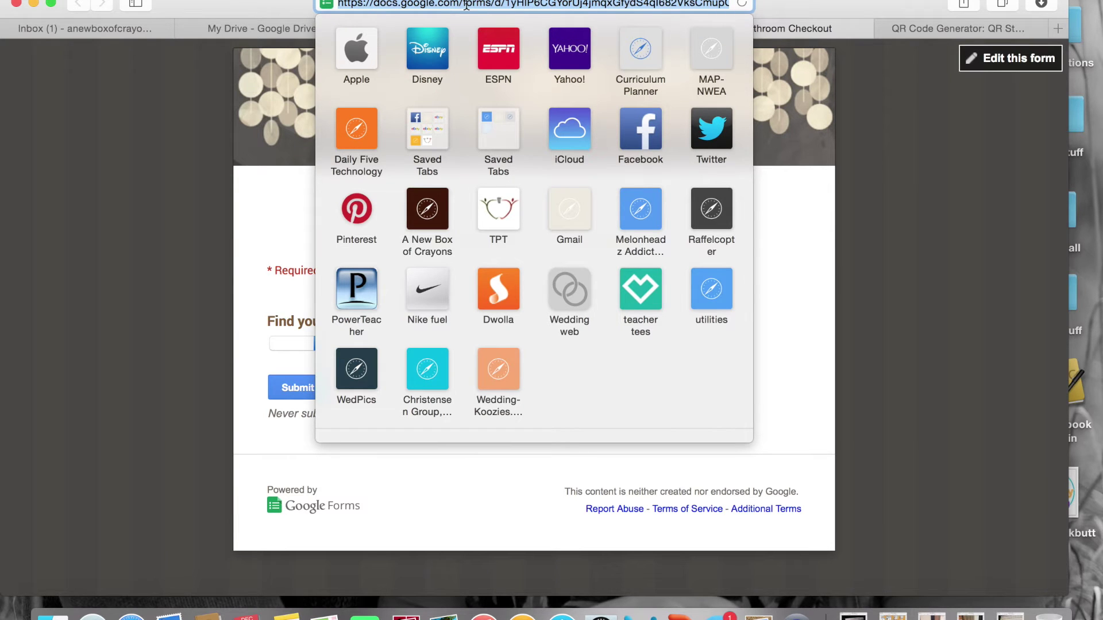
left_click(922, 30)
left_click(922, 30)
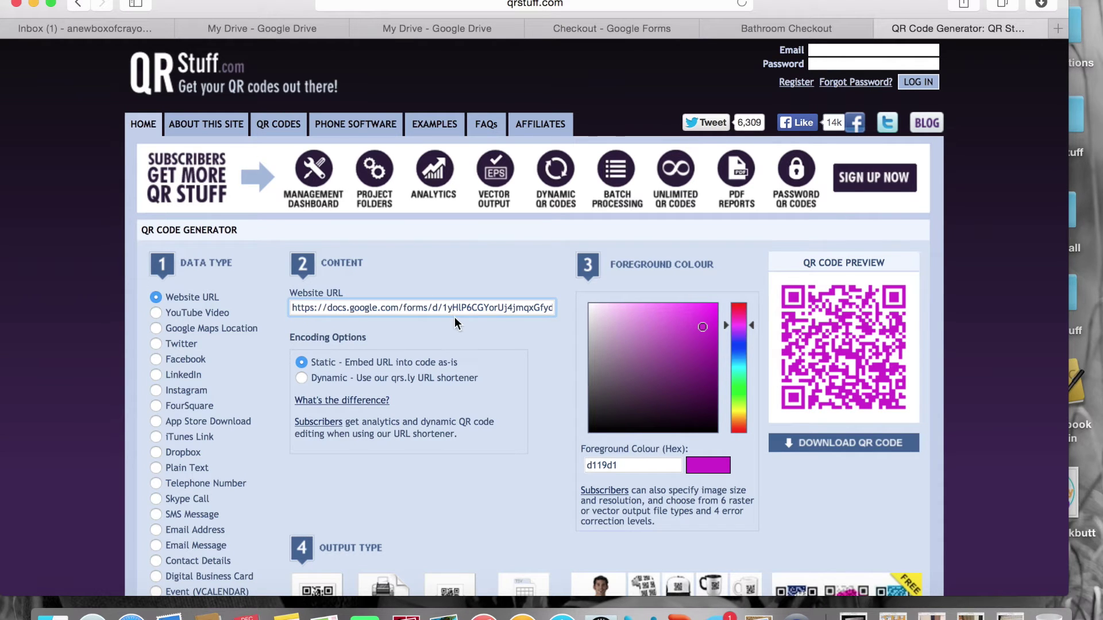
Paste the live form's address into the Website URL field and choose Dynamic encoding.
left_click_drag(293, 309, 581, 320)
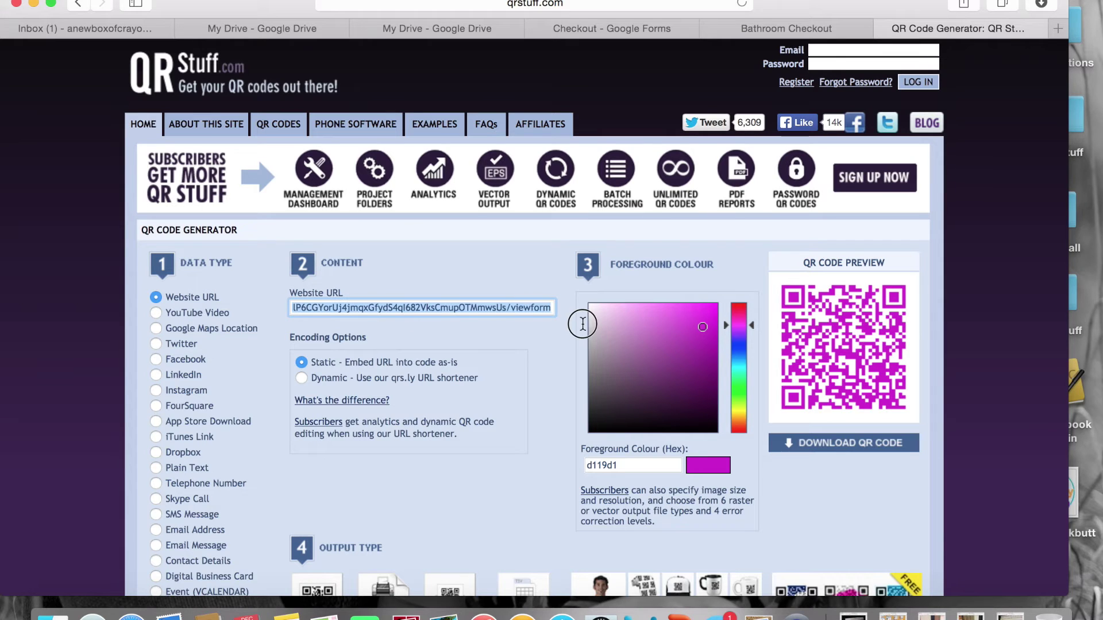
key("BackSpace")
key("super+v")
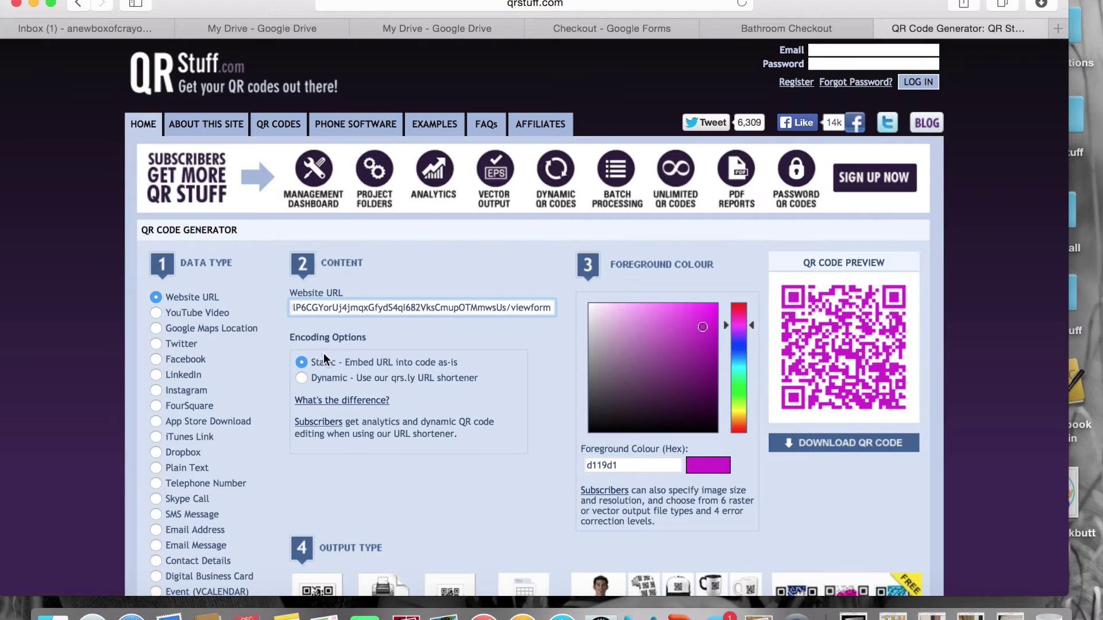
left_click(302, 378)
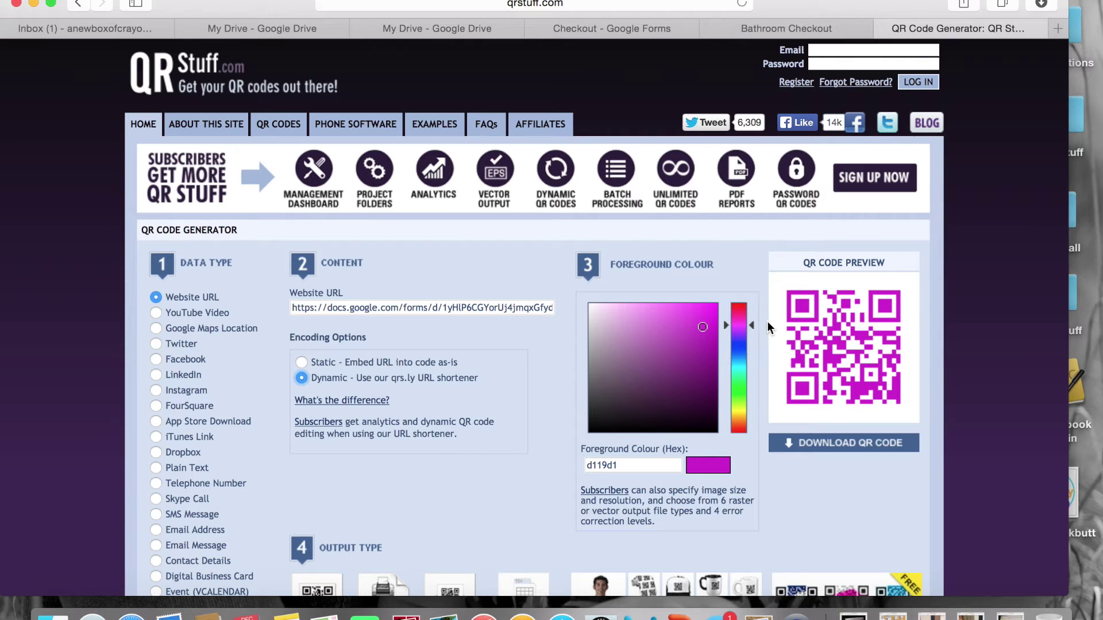
Colour the QR code blue (1972d1) and download it as a PNG.
left_click(743, 382)
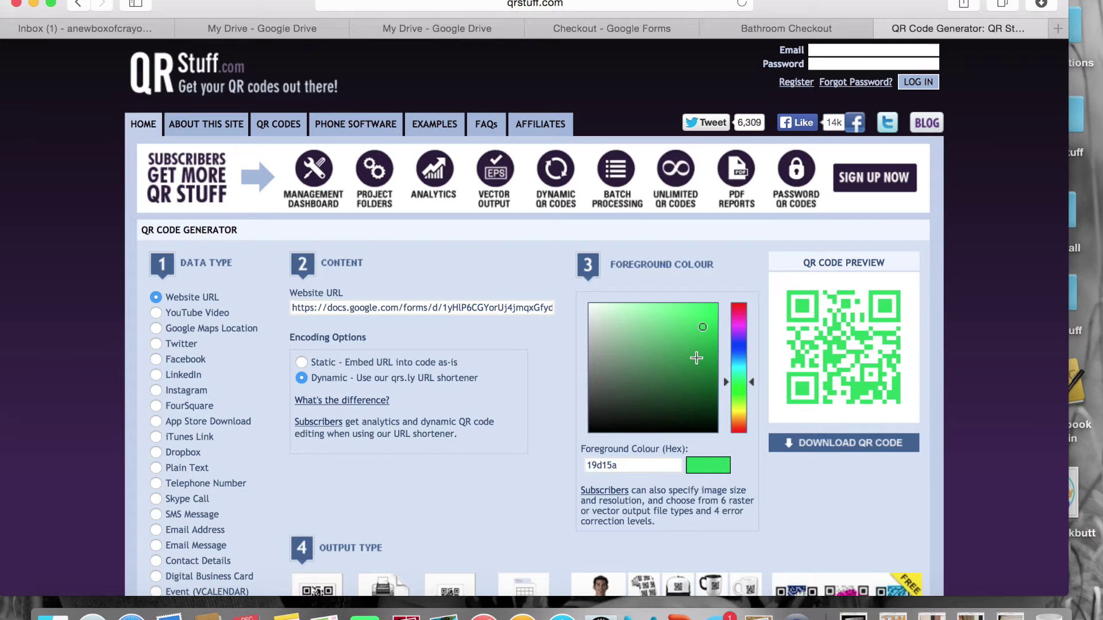
left_click(740, 358)
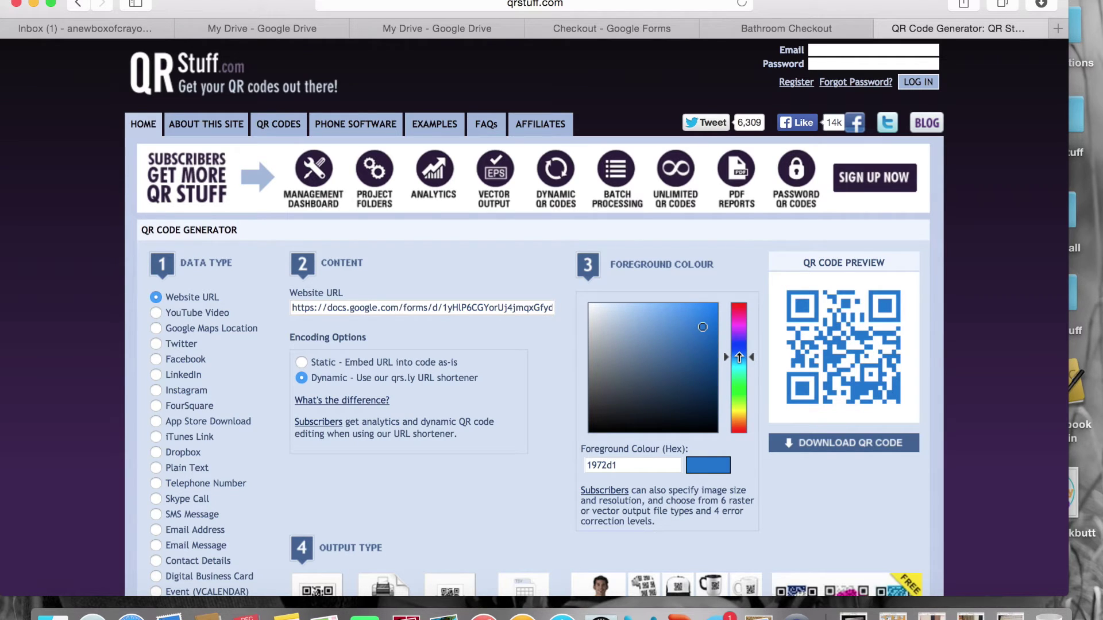
left_click(835, 449)
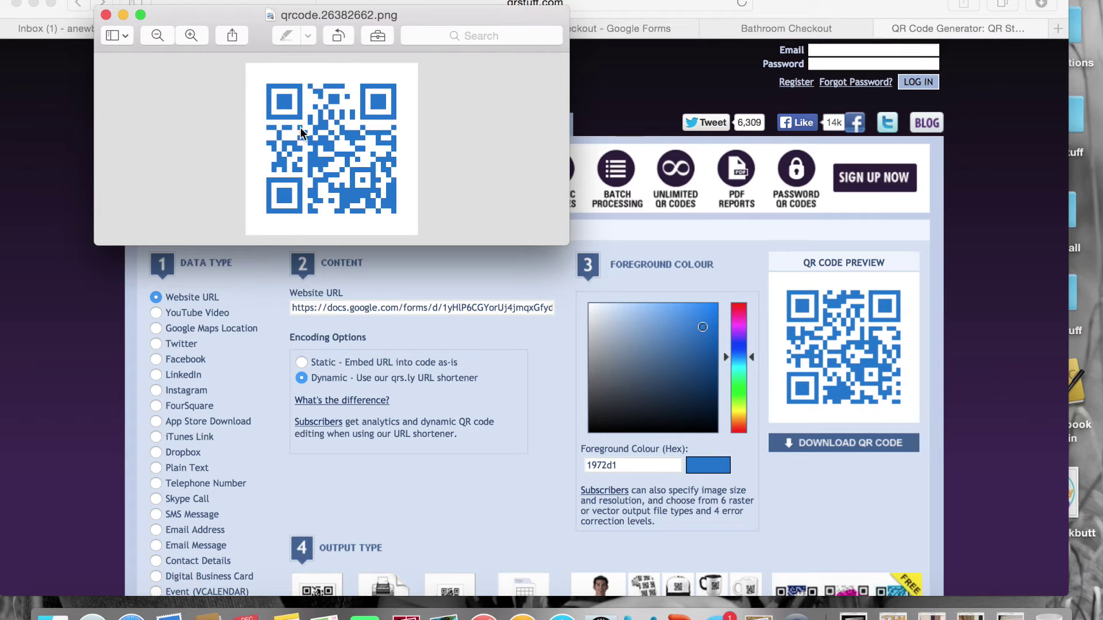
Rename the downloaded QR code image to 'bathroom qr code.png' and minimise its Preview window.
left_click(356, 17)
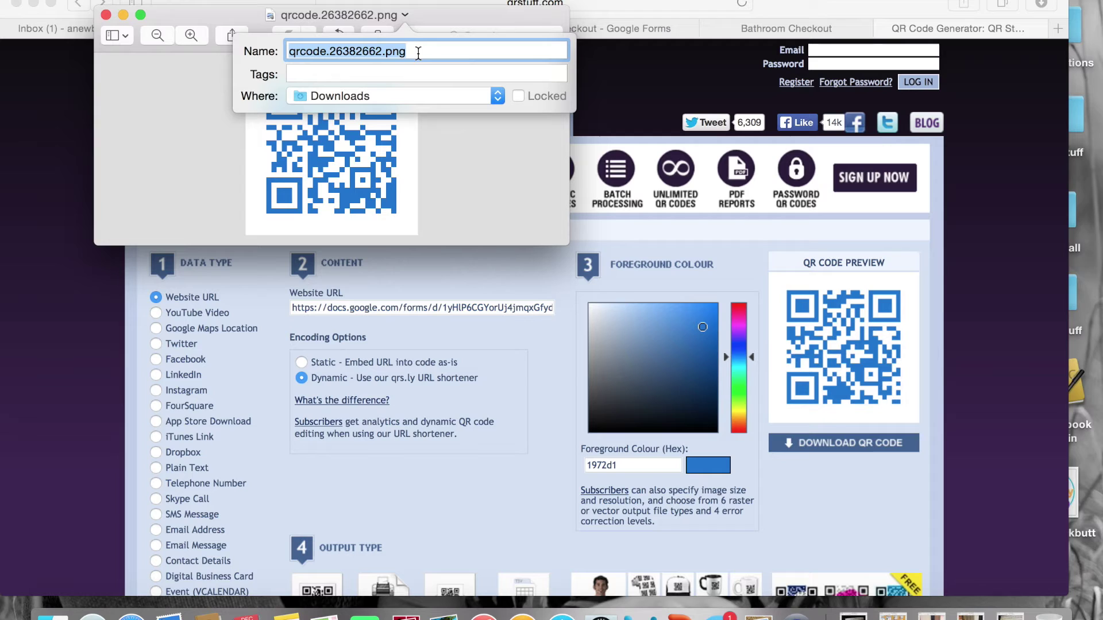
left_click(382, 51)
key("BackSpace")
key("BackSpace")
key("BackSpace")
key("BackSpace")
key("BackSpace")
key("BackSpace")
key("BackSpace")
key("BackSpace")
key("BackSpace")
key("BackSpace")
key("BackSpace")
key("BackSpace")
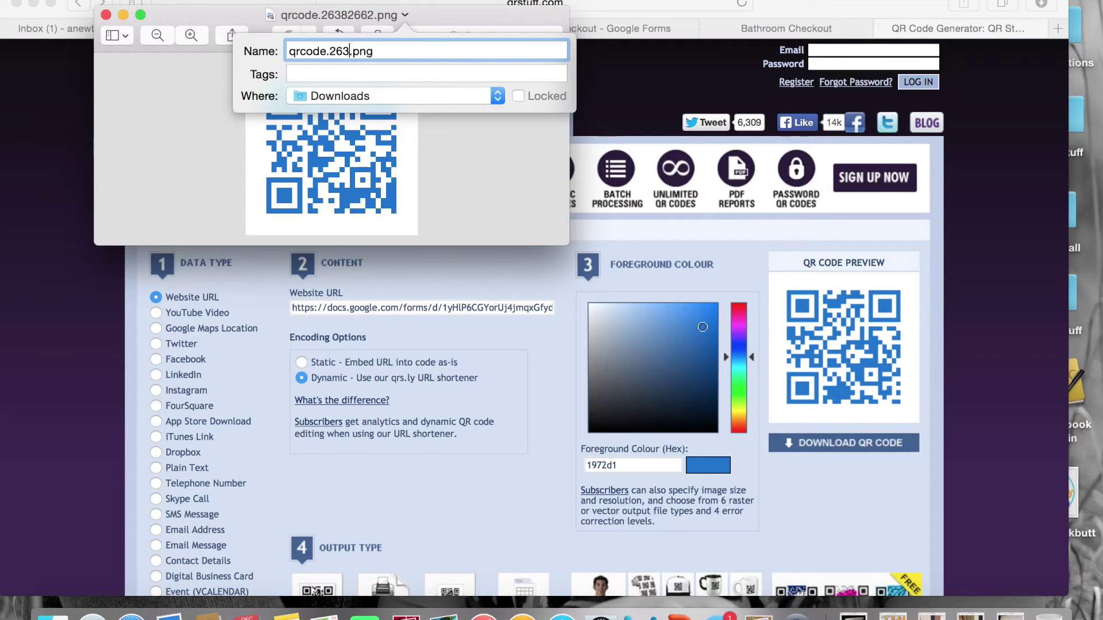
key("BackSpace")
key("BackSpace")
key("BackSpace")
type("bathroom qr code")
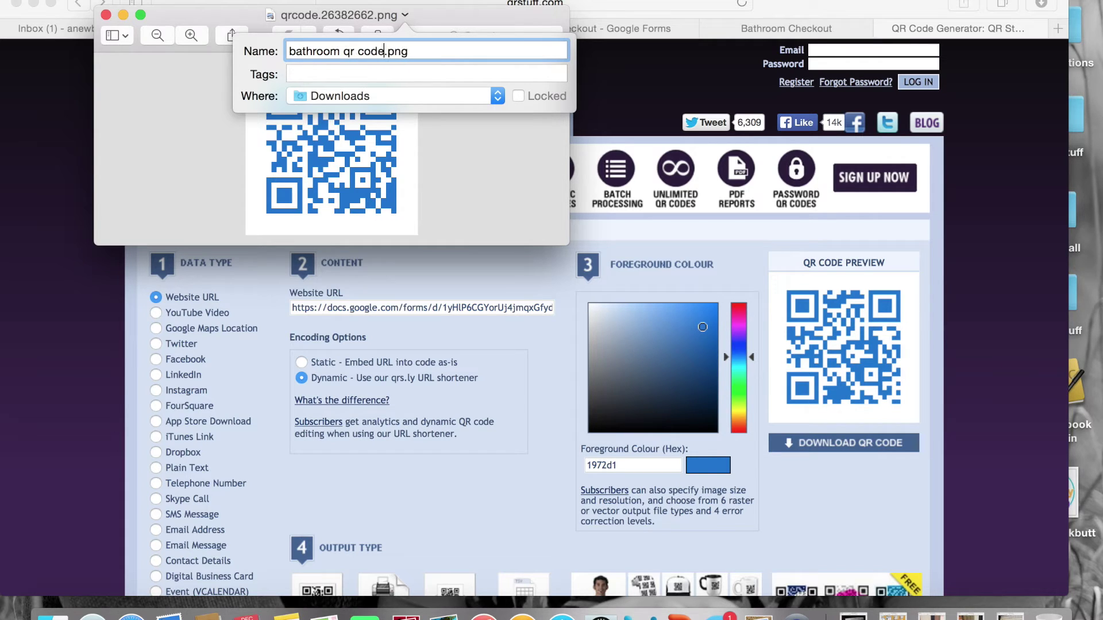
key("Return")
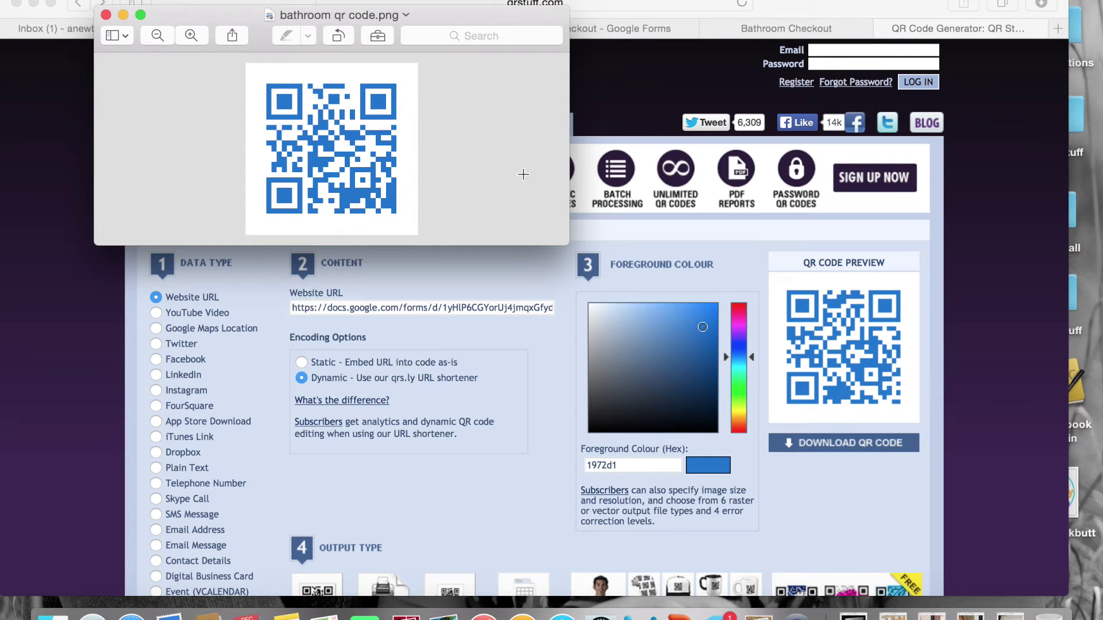
left_click(124, 15)
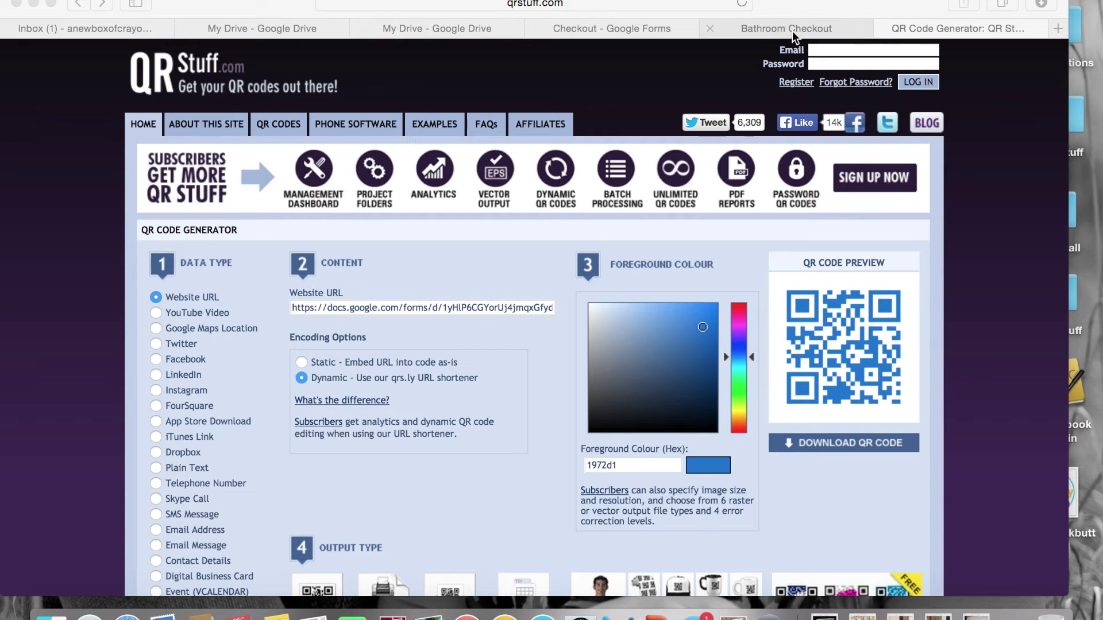
Close the QR Stuff generator, the live form and the Google Forms editor tabs.
left_click(883, 29)
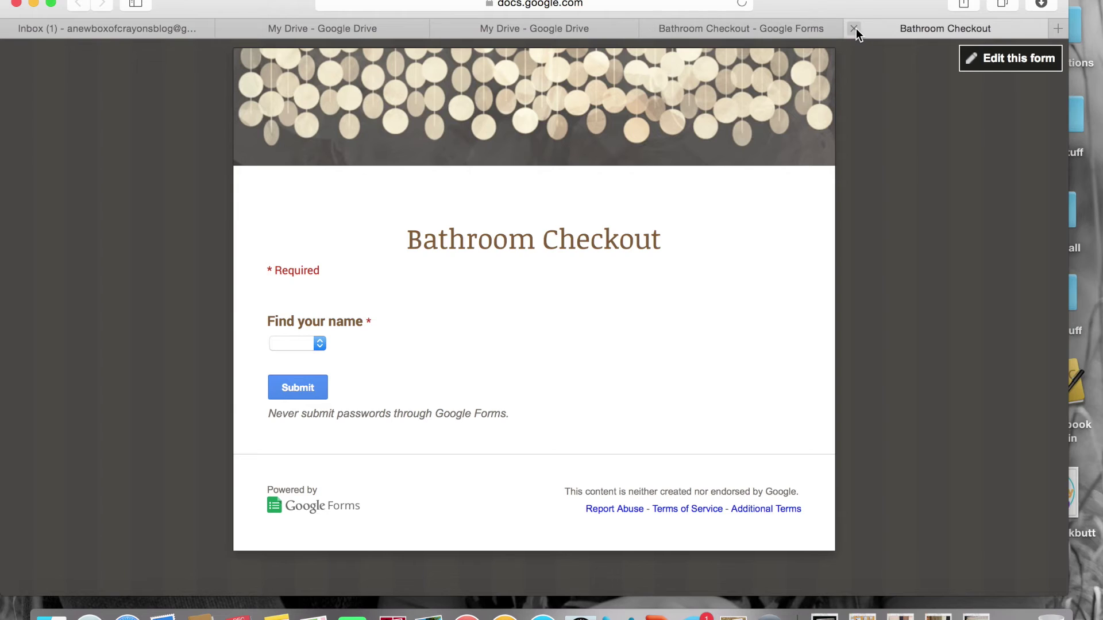
left_click(854, 28)
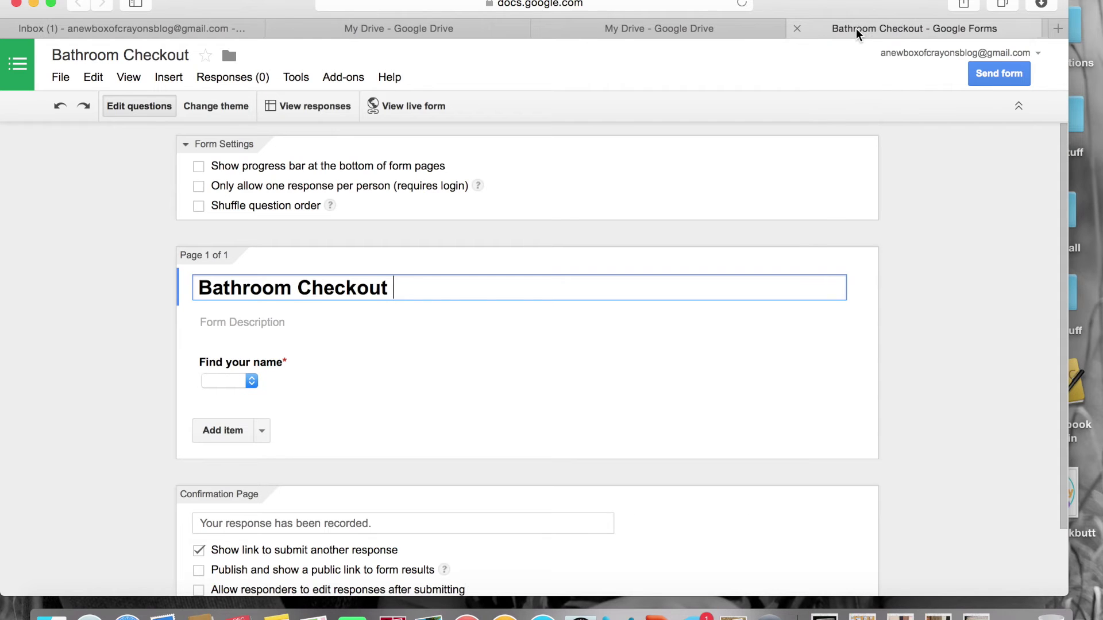
left_click(800, 29)
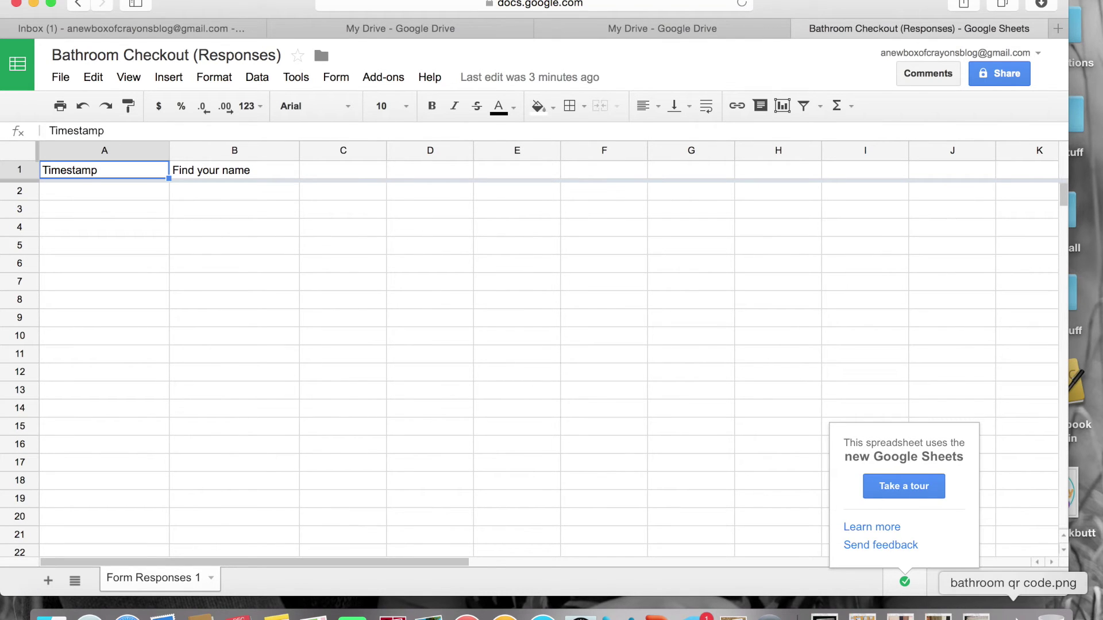
Bring back the minimised 'bathroom qr code.png' image and place it on the right beside the sheet.
left_click(1013, 615)
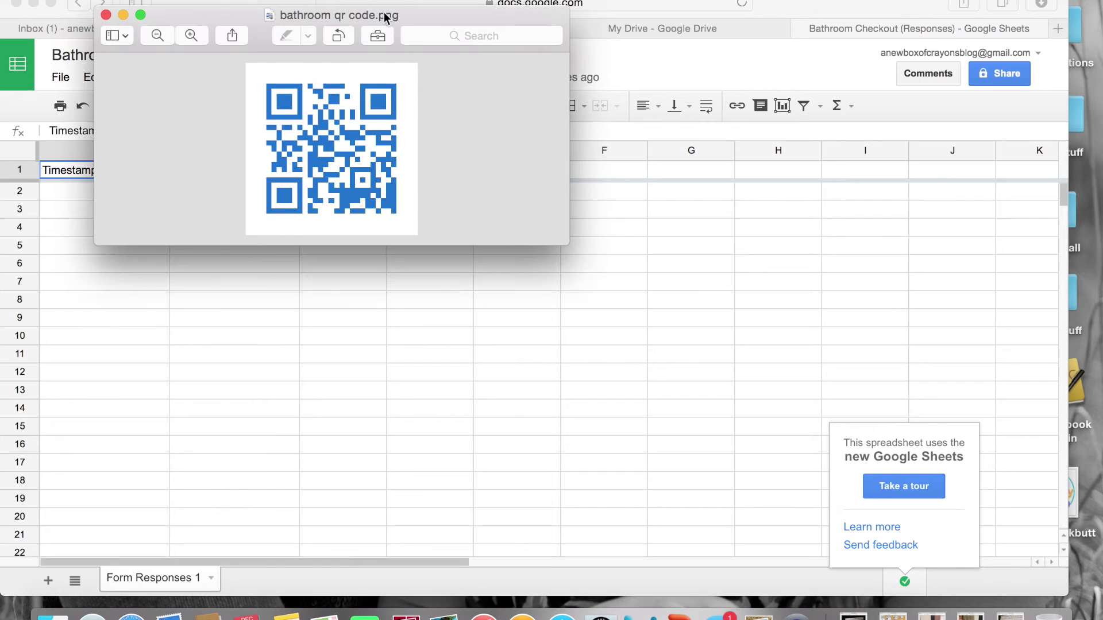
left_click_drag(404, 12, 834, 5)
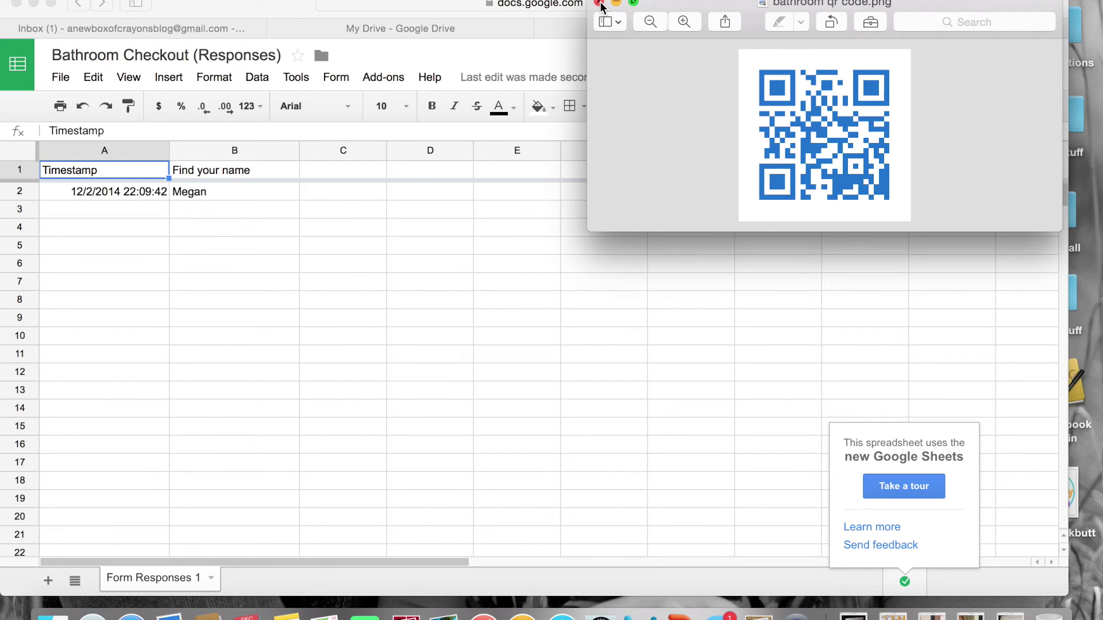
Close the QR code image window and the Bathroom Checkout (Responses) spreadsheet tab.
left_click(599, 3)
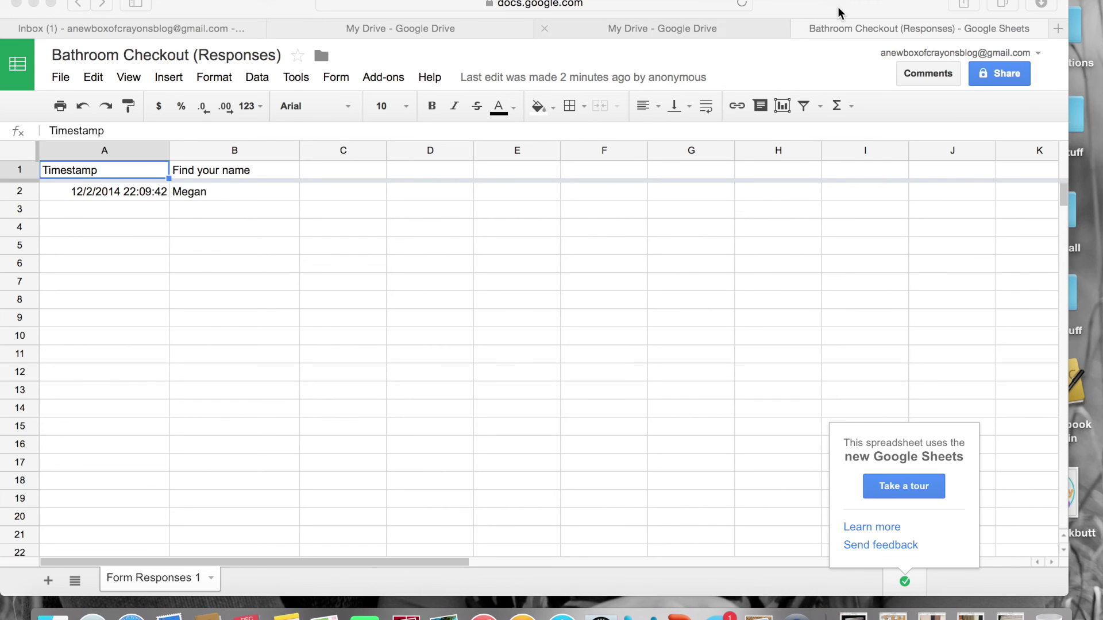
left_click(802, 36)
left_click(801, 30)
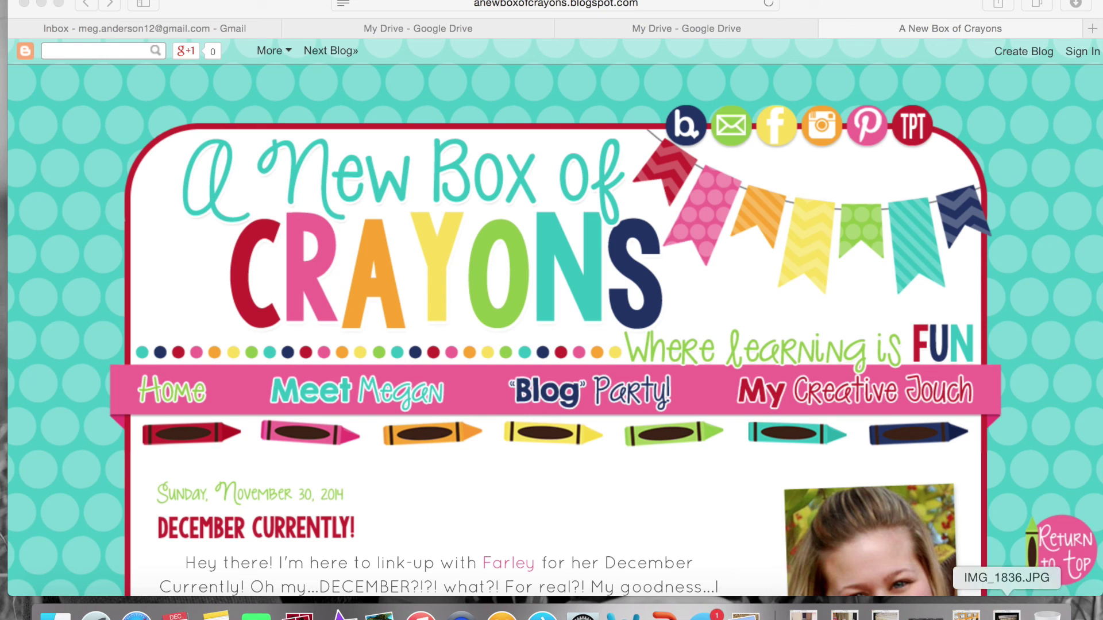
Open the IMG_1743.JPG photo of the iPad bathroom log in Preview over the blog.
left_click(1005, 614)
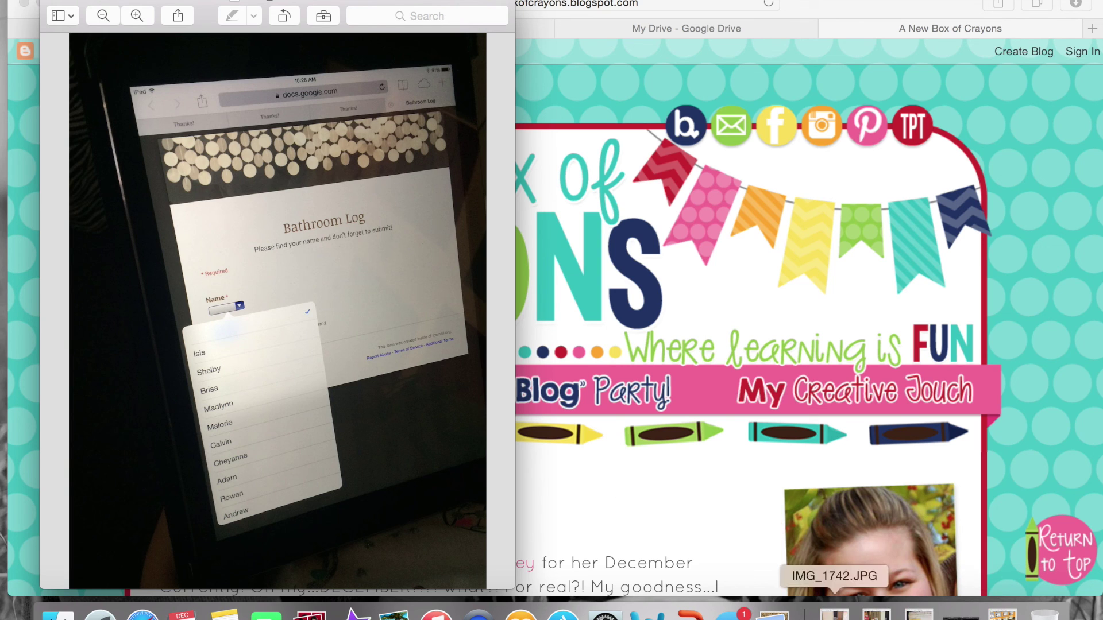
left_click(834, 613)
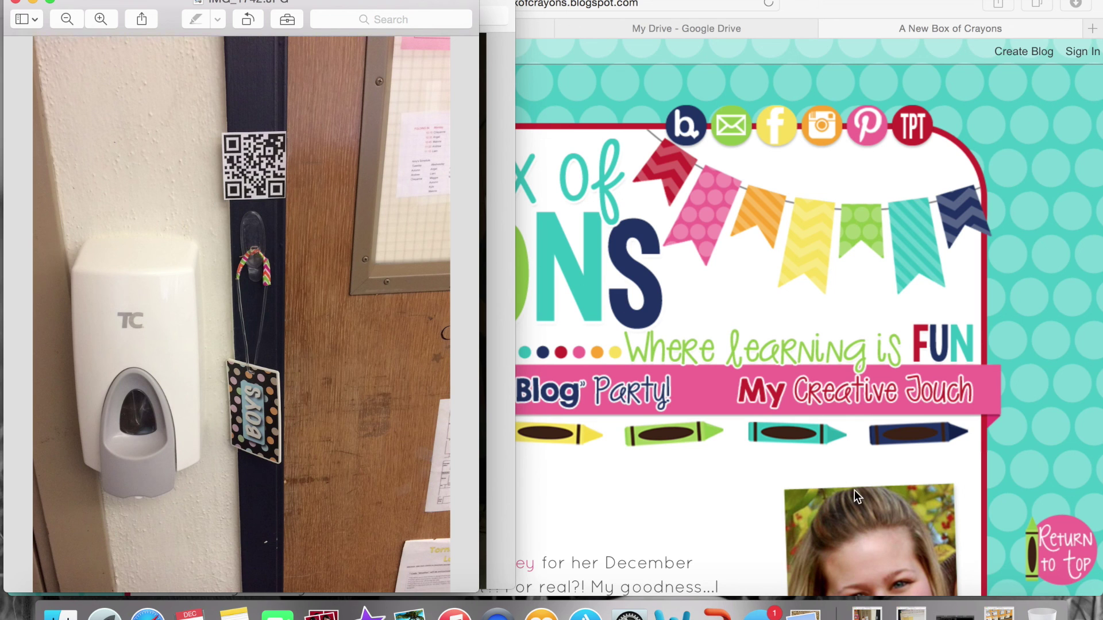
left_click(997, 613)
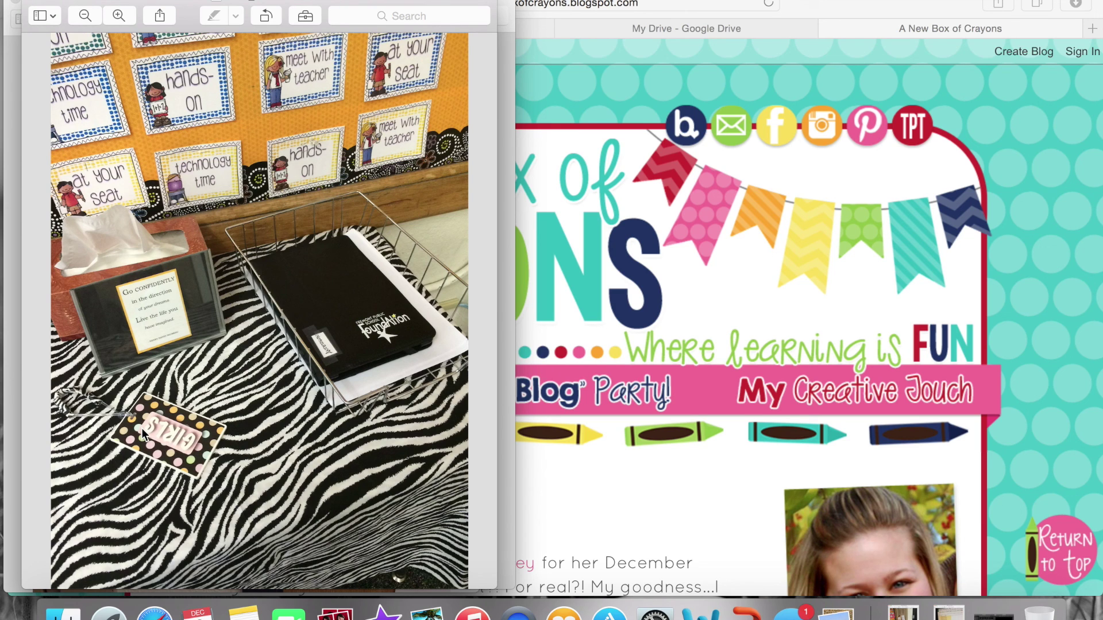
left_click(33, 3)
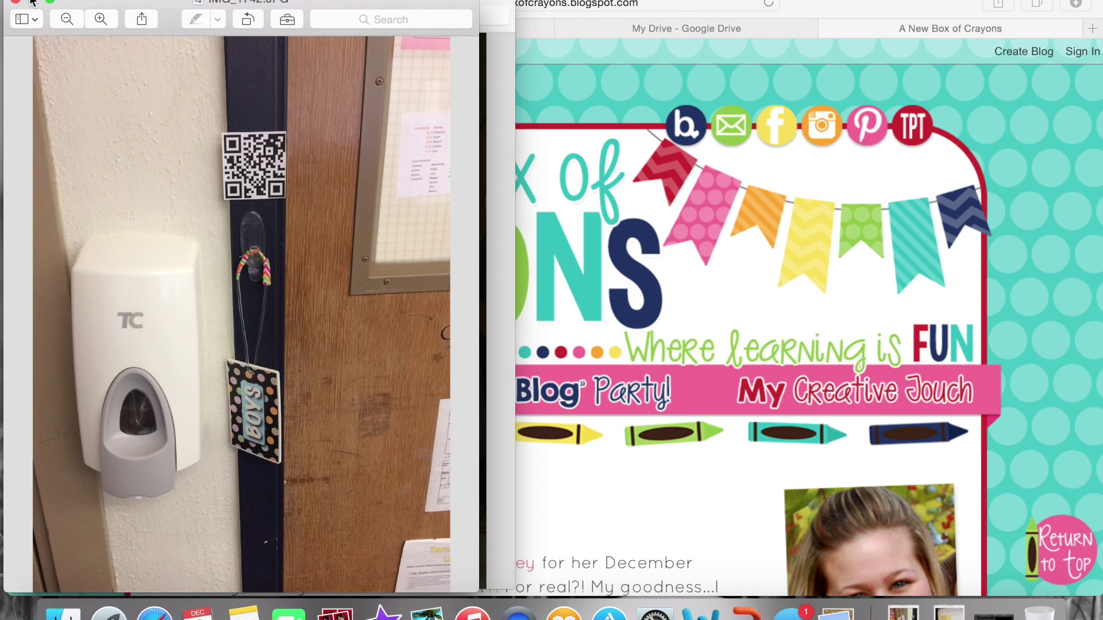
left_click(12, 4)
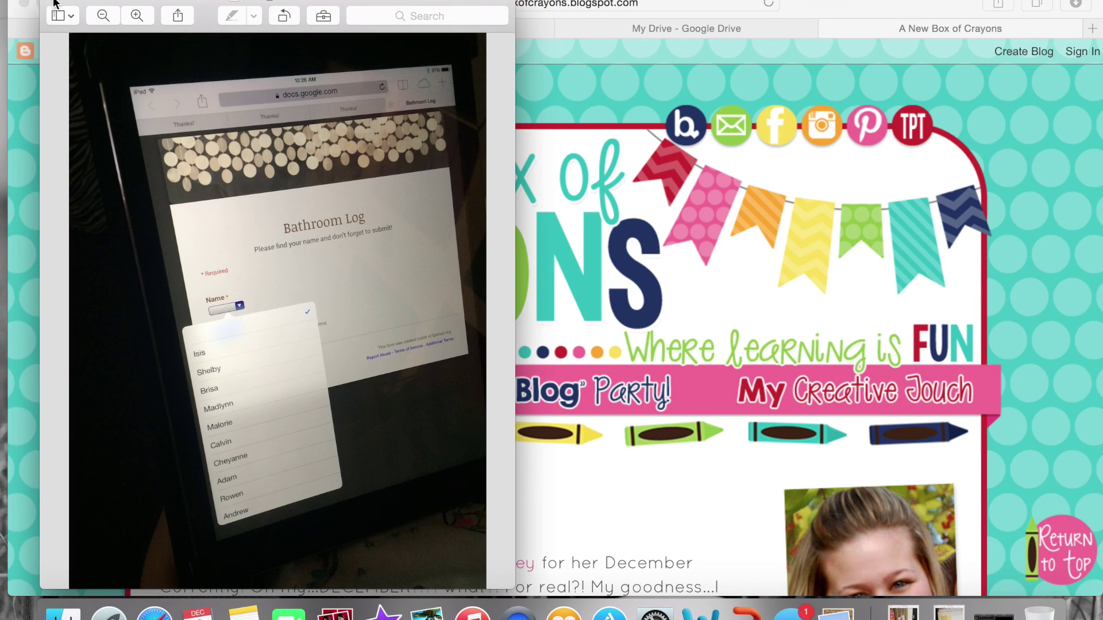
left_click(13, 3)
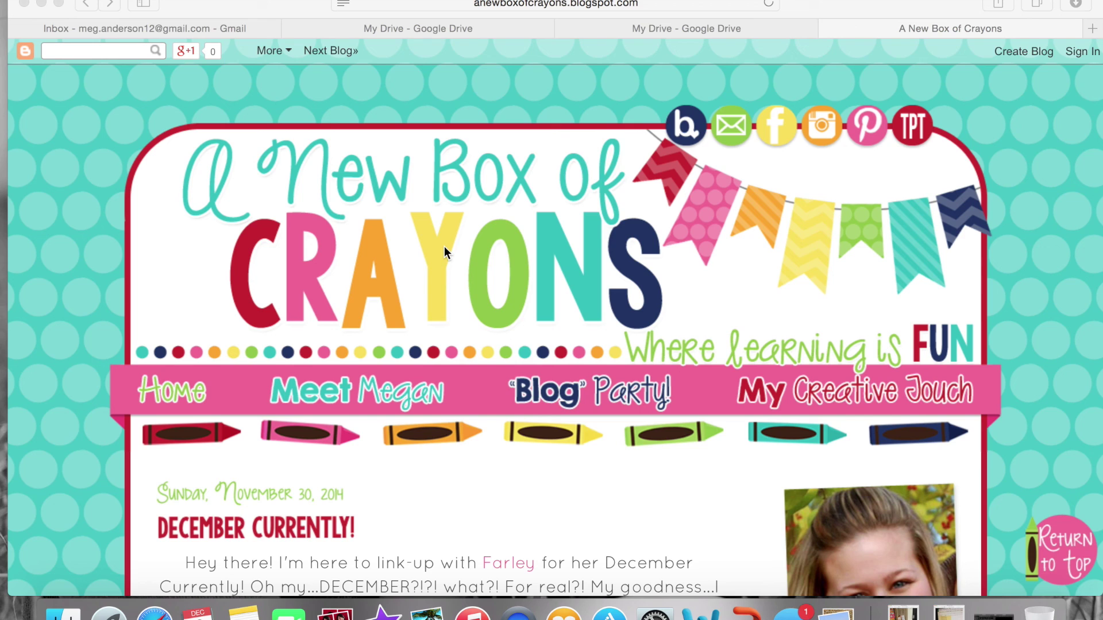